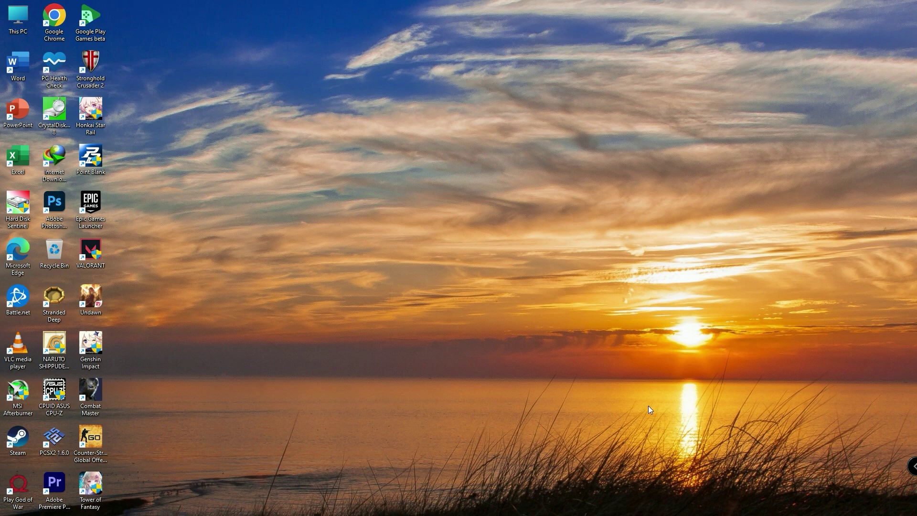
Switch to Google Chrome and examine the networking, chipset, audio and graphics drivers on the ASUS A416JP support page
click(434, 508)
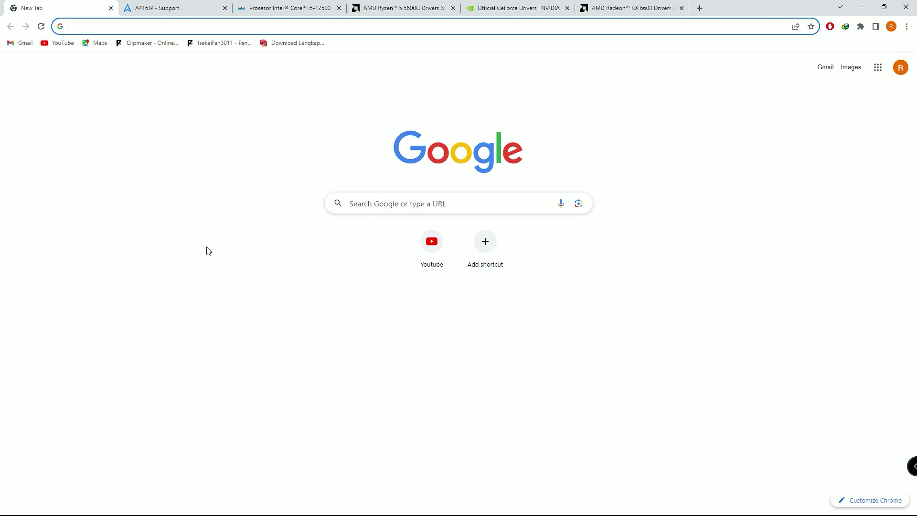
click(181, 9)
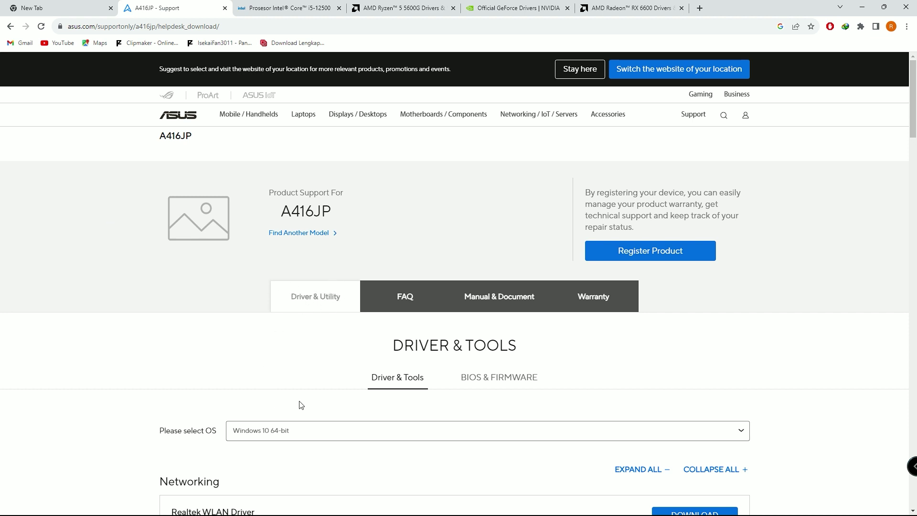
scroll(302, 382, down, 3)
scroll(288, 349, up, 3)
scroll(236, 382, down, 6)
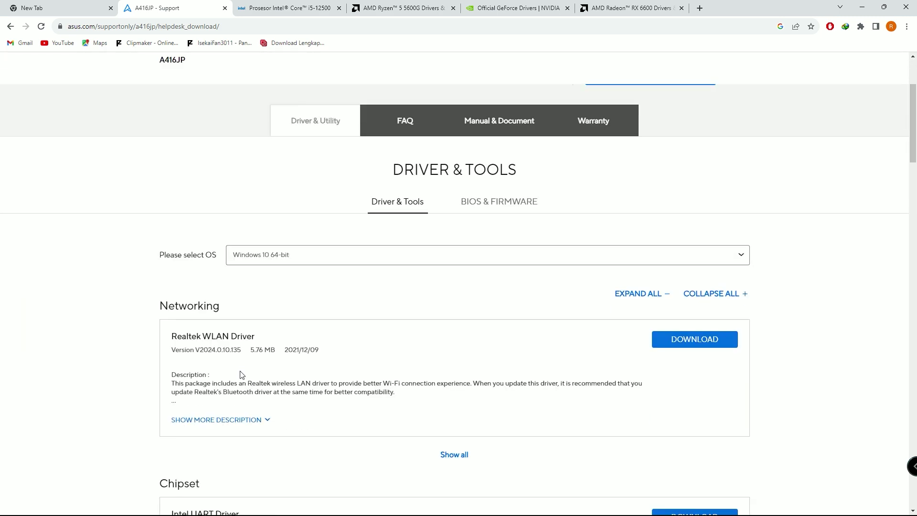
scroll(201, 260, down, 9)
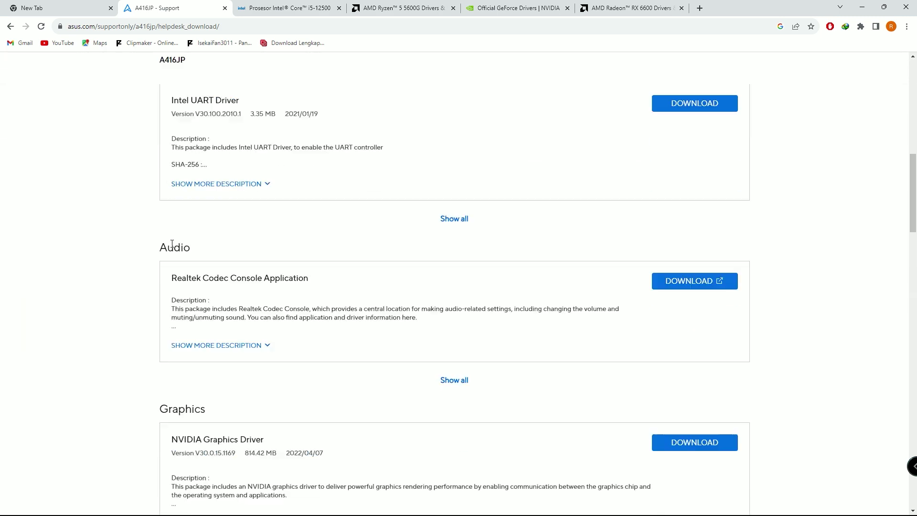
scroll(265, 243, up, 5)
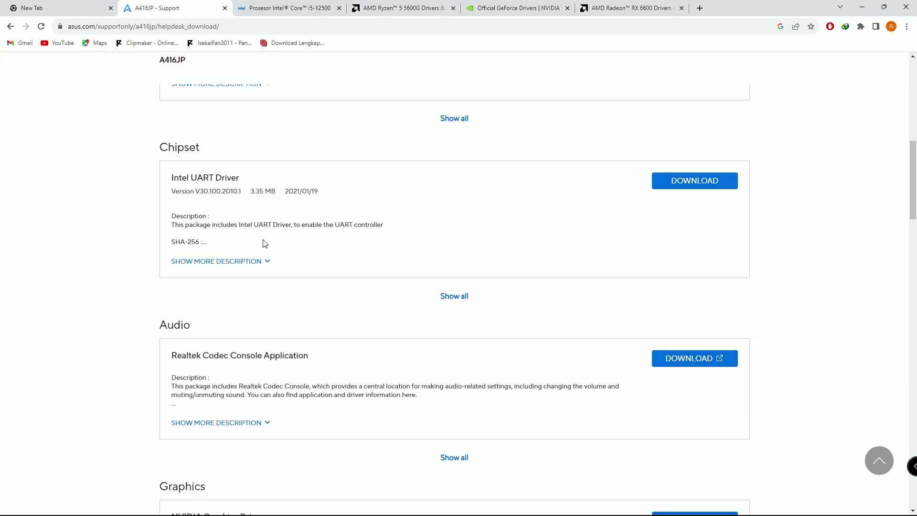
scroll(263, 241, up, 8)
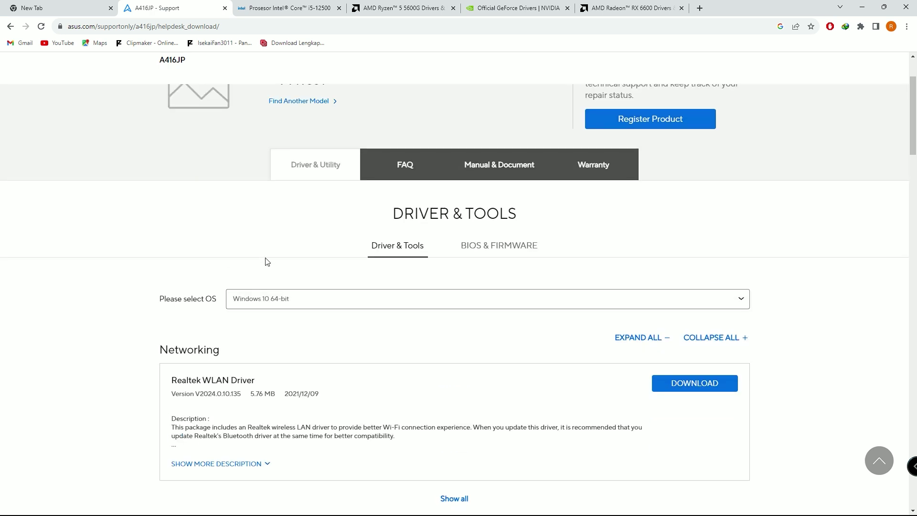
scroll(265, 260, down, 4)
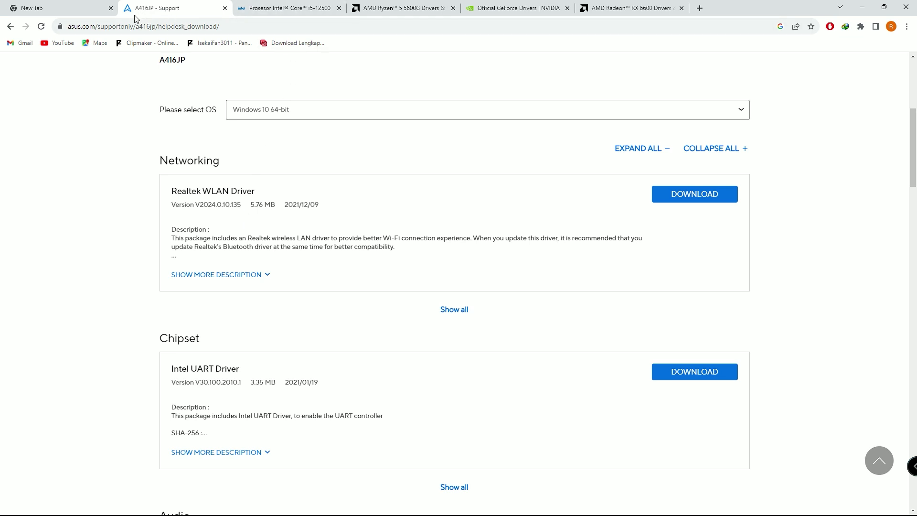
Review the graphics driver downloads listed on Intel's page for the Core i5-12500 processor
click(88, 12)
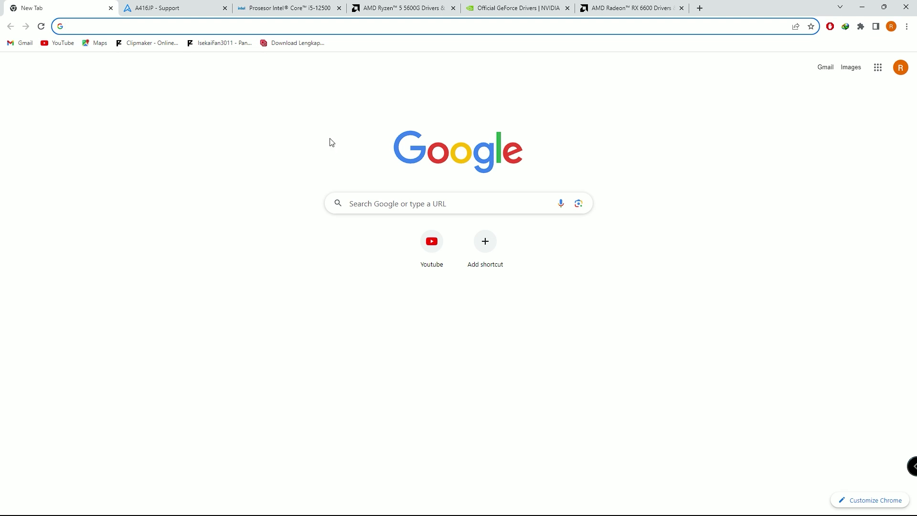
click(266, 5)
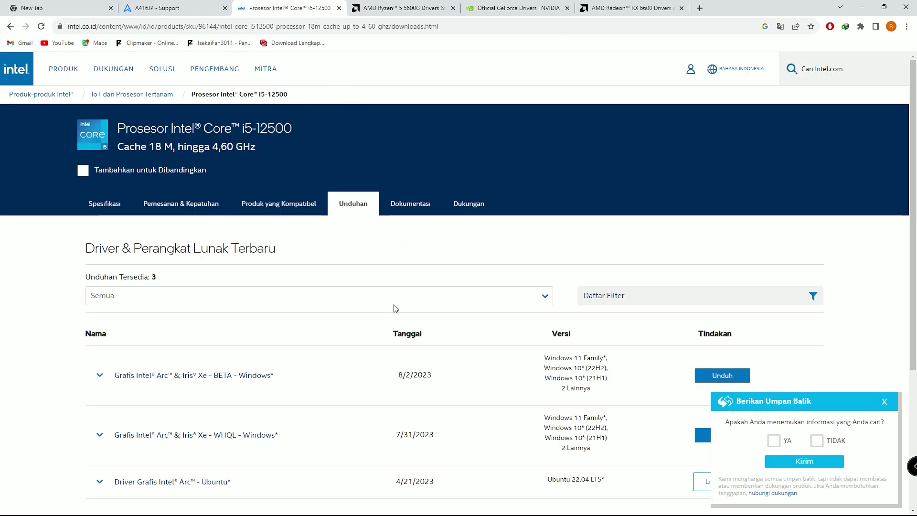
scroll(414, 250, down, 2)
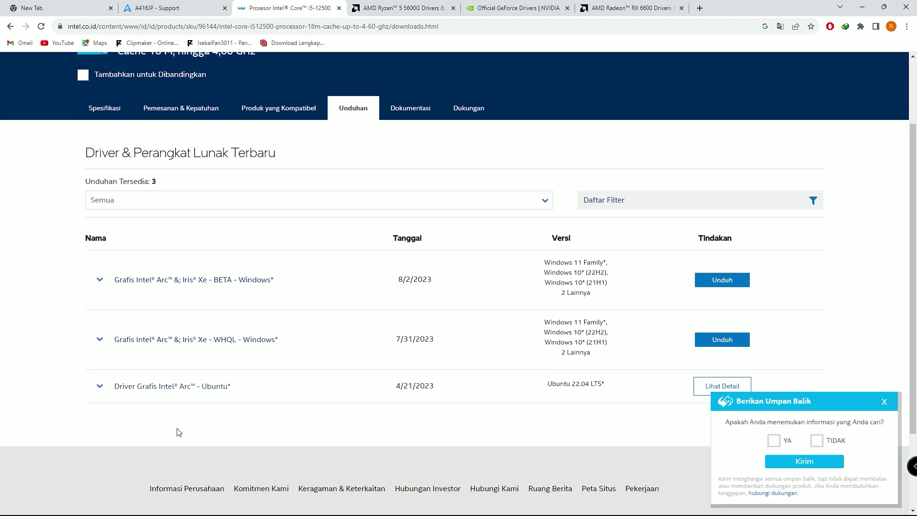
click(704, 283)
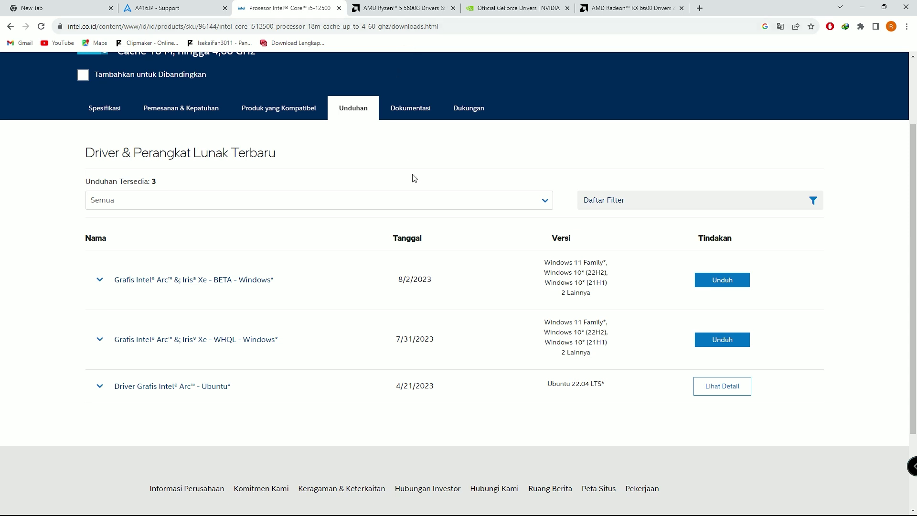
Examine the Windows 11 64-bit driver downloads on AMD's Ryzen 5 5600G support page
key(ctrl+1)
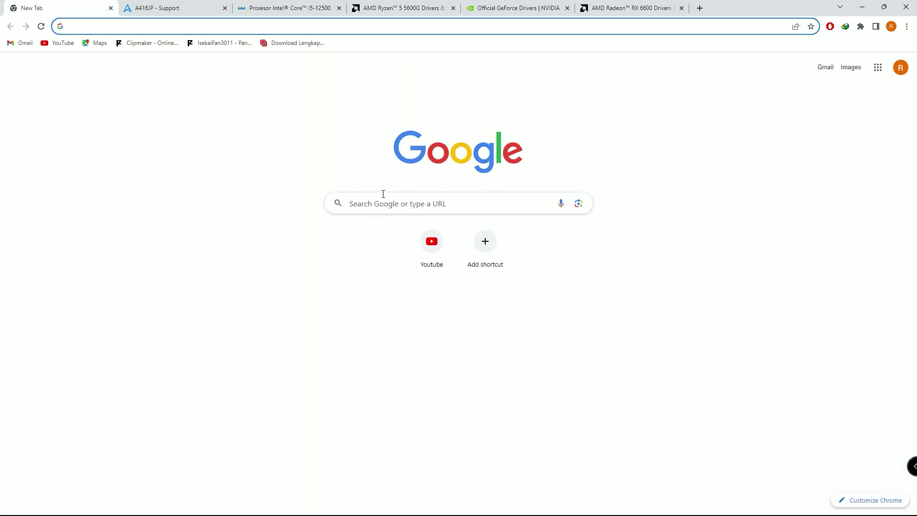
click(382, 15)
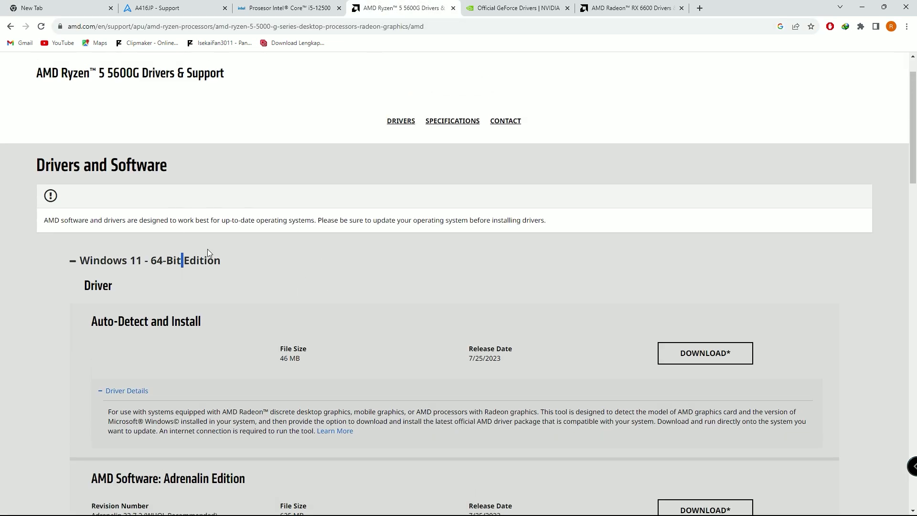
scroll(180, 260, down, 10)
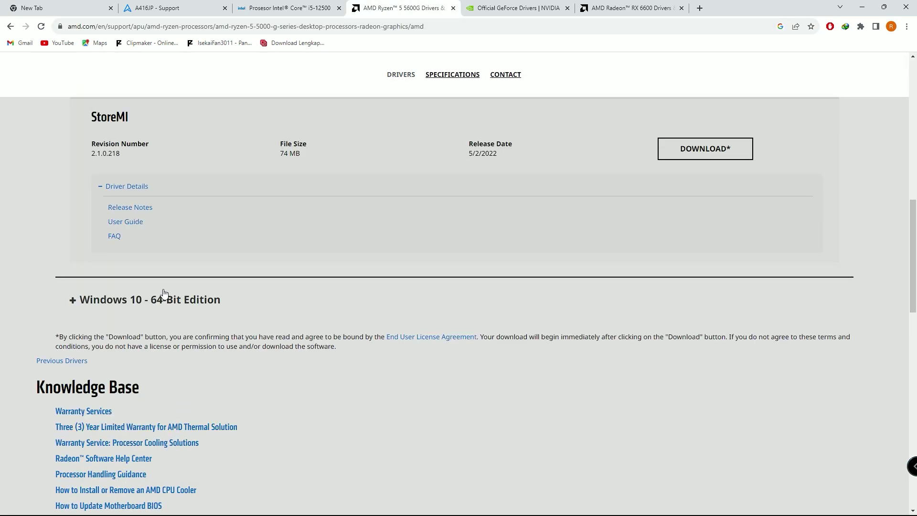
scroll(157, 292, up, 10)
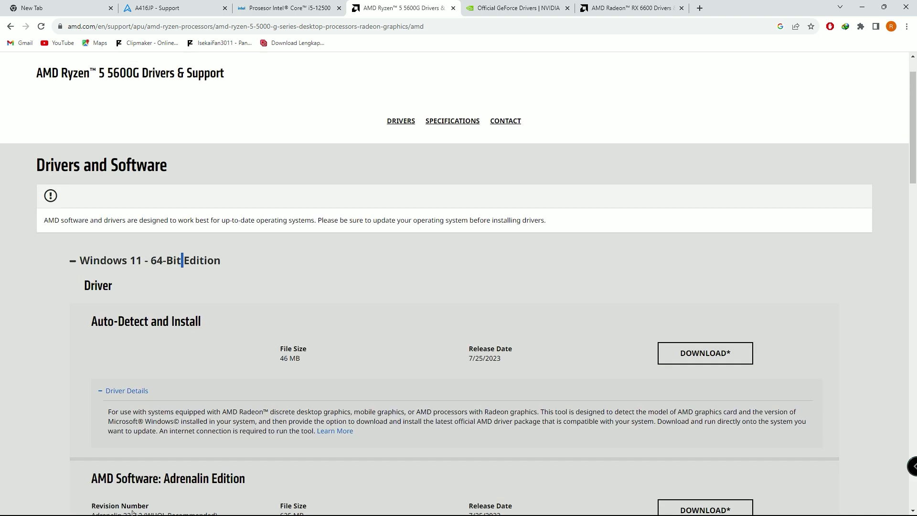
scroll(214, 434, down, 4)
scroll(432, 317, up, 5)
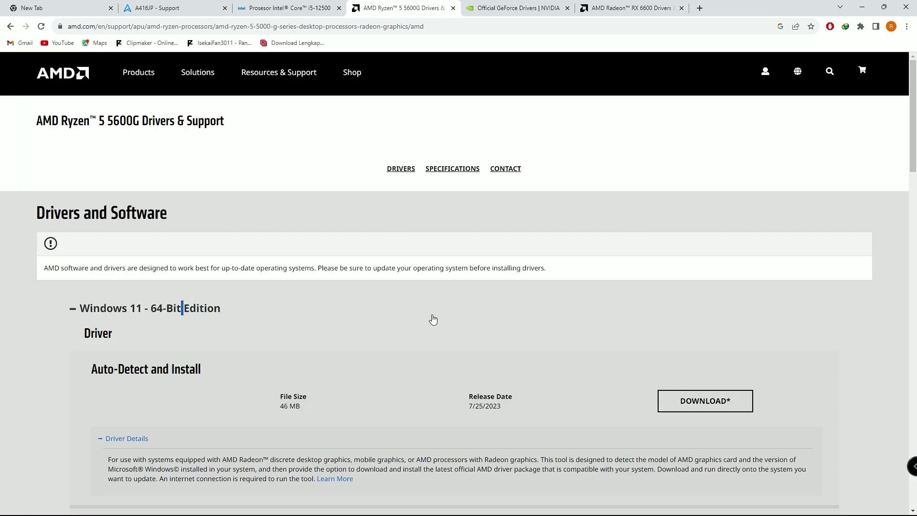
scroll(436, 319, down, 4)
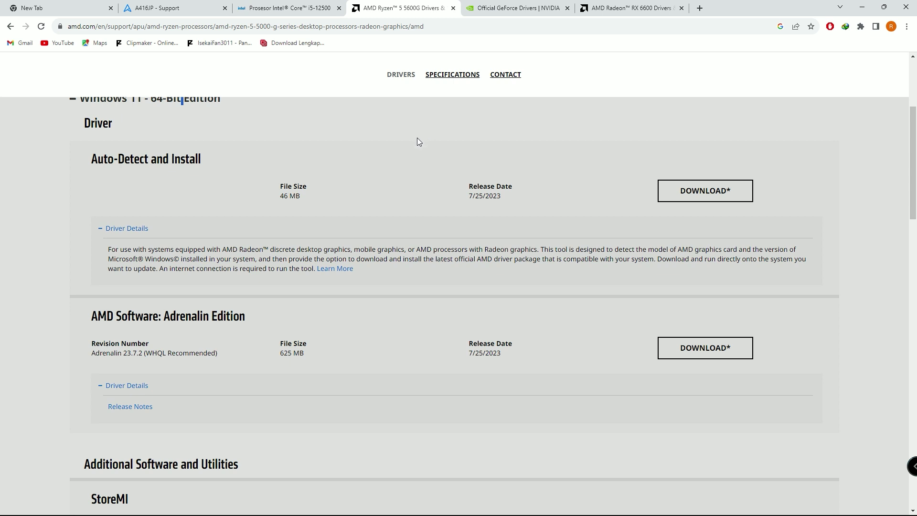
On NVIDIA's GeForce drivers page, decline push notifications and search drivers for the GeForce RTX 4090 Laptop GPU on Windows 10 64-bit
click(81, 8)
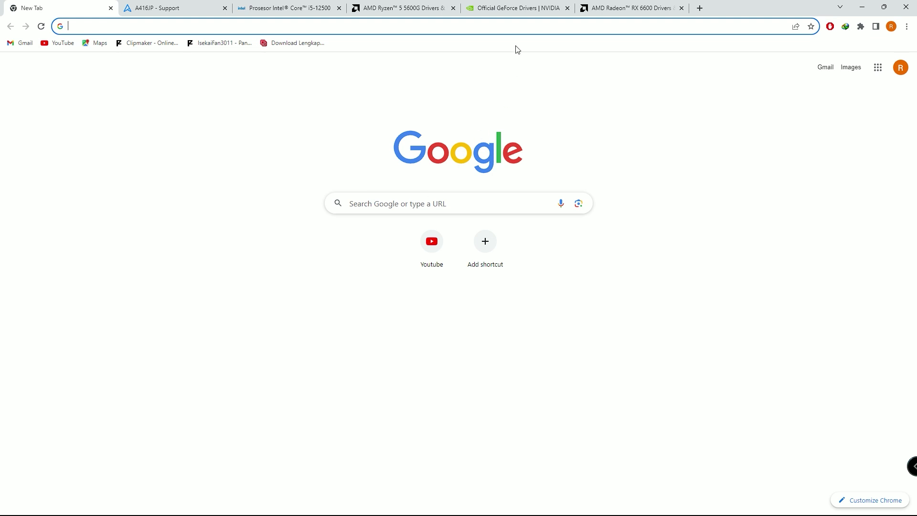
click(518, 8)
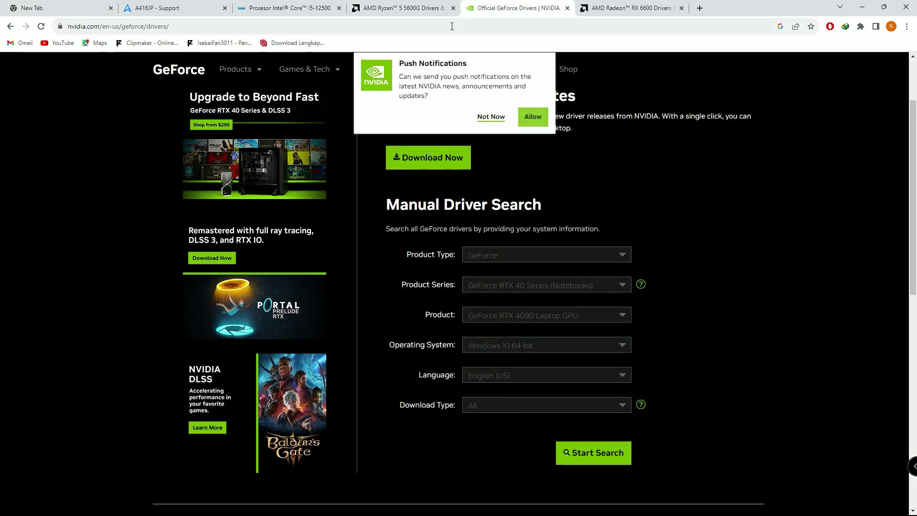
click(489, 118)
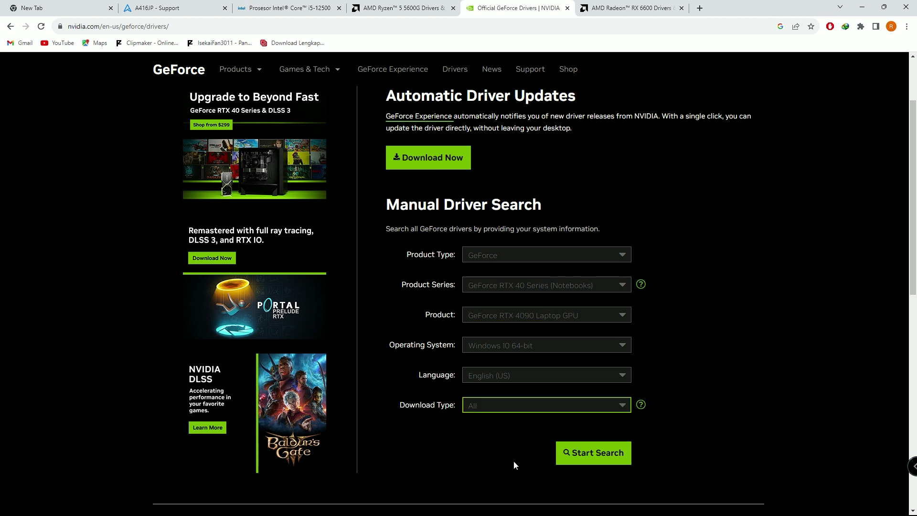
scroll(676, 285, down, 2)
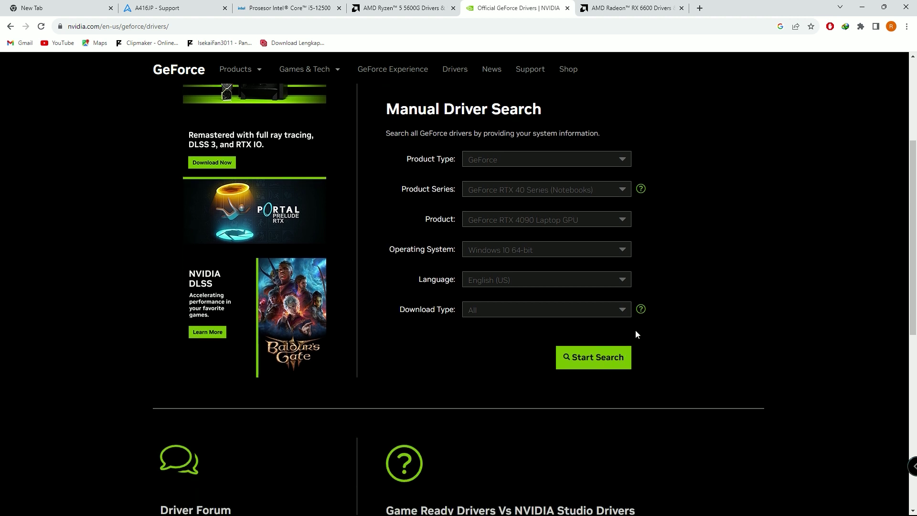
click(605, 360)
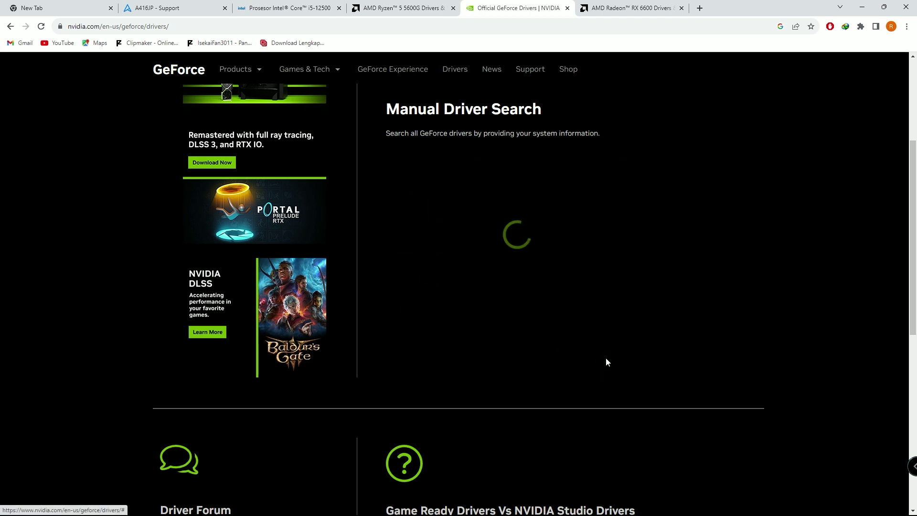
scroll(608, 359, down, 4)
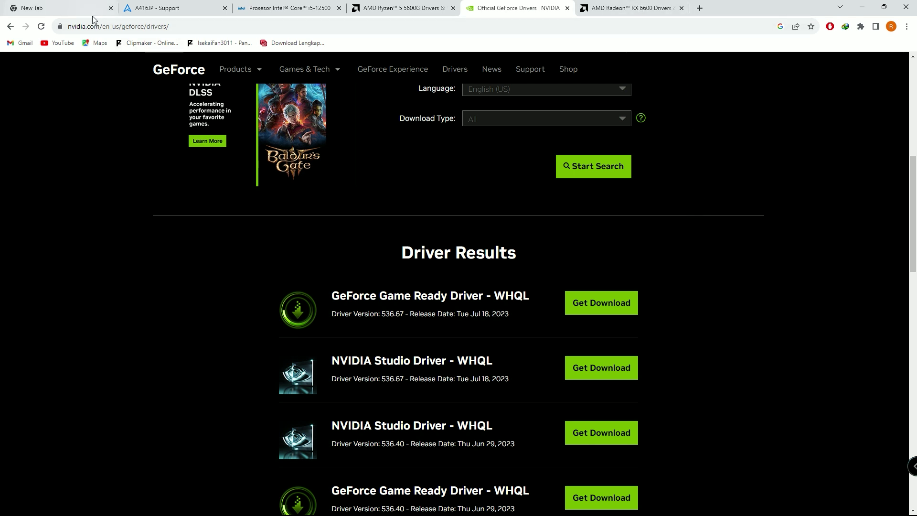
Check the Windows 11 64-bit driver downloads on AMD's Radeon RX 6600 support page, and close the browser
key(ctrl+1)
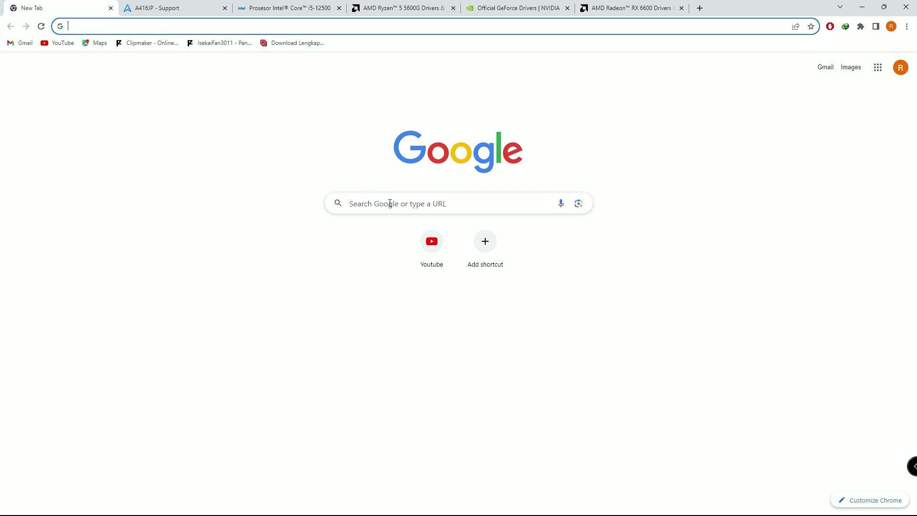
click(648, 7)
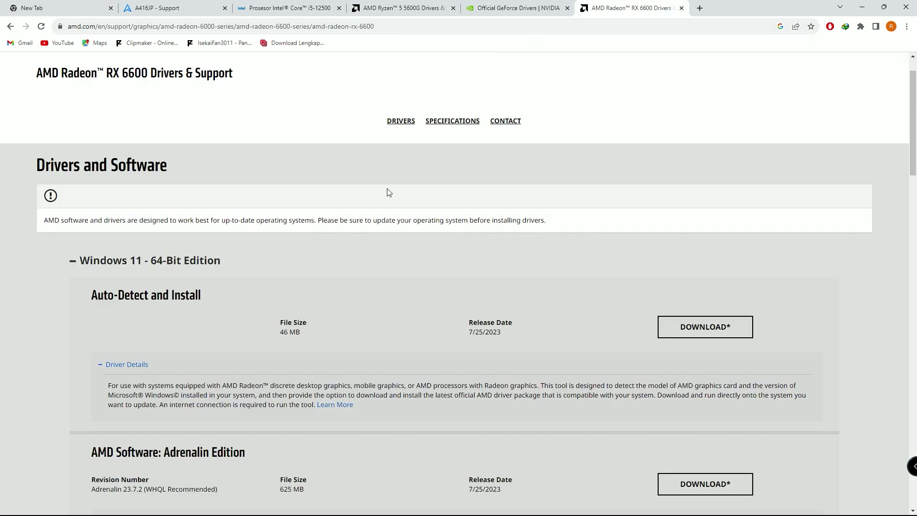
scroll(234, 143, down, 4)
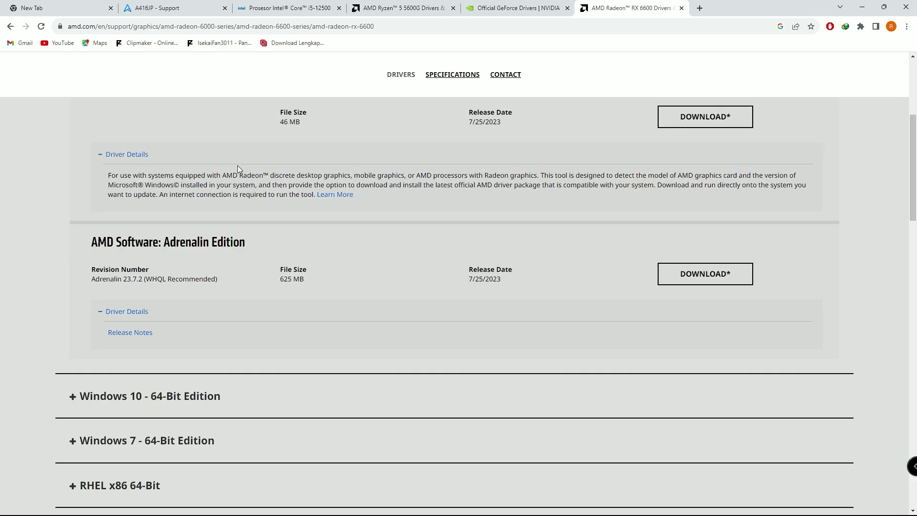
scroll(236, 167, up, 1)
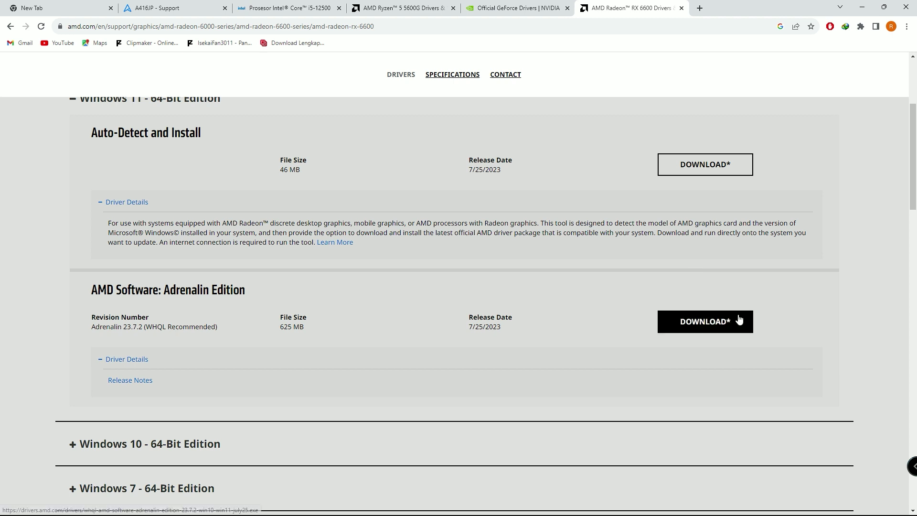
click(905, 7)
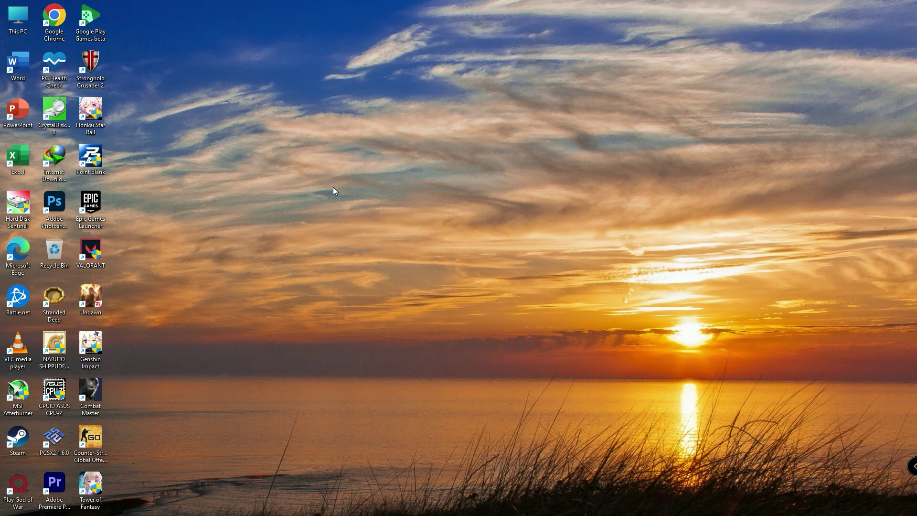
Launch RiotClientServices from the Riot Client folder inside Riot Games on Local Disk (C:)
double_click(18, 18)
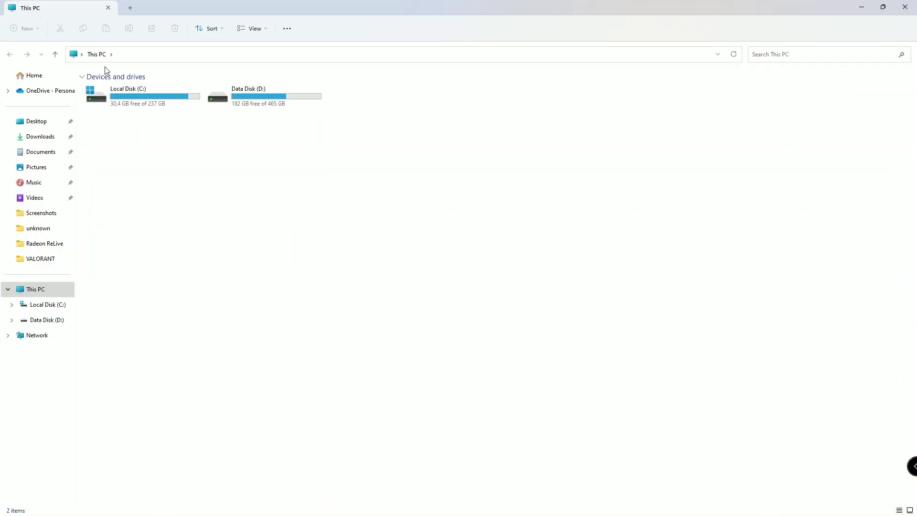
double_click(124, 90)
double_click(125, 227)
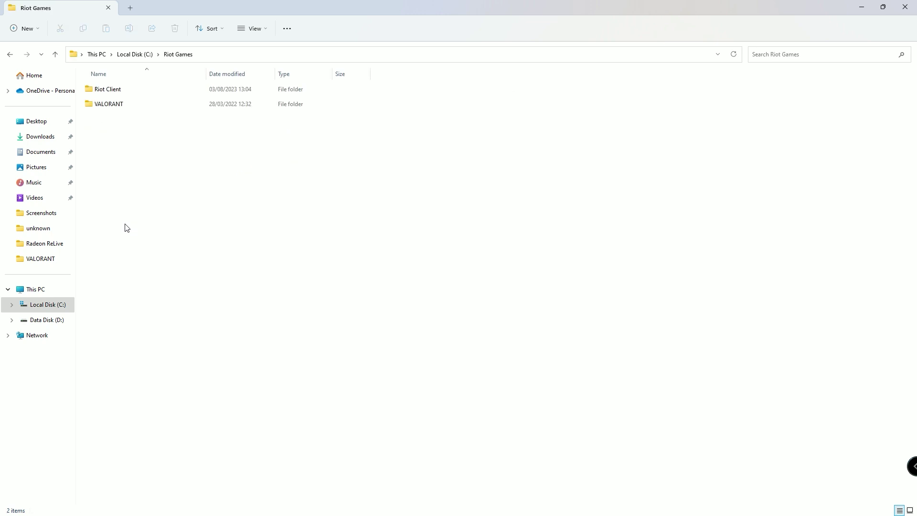
double_click(140, 92)
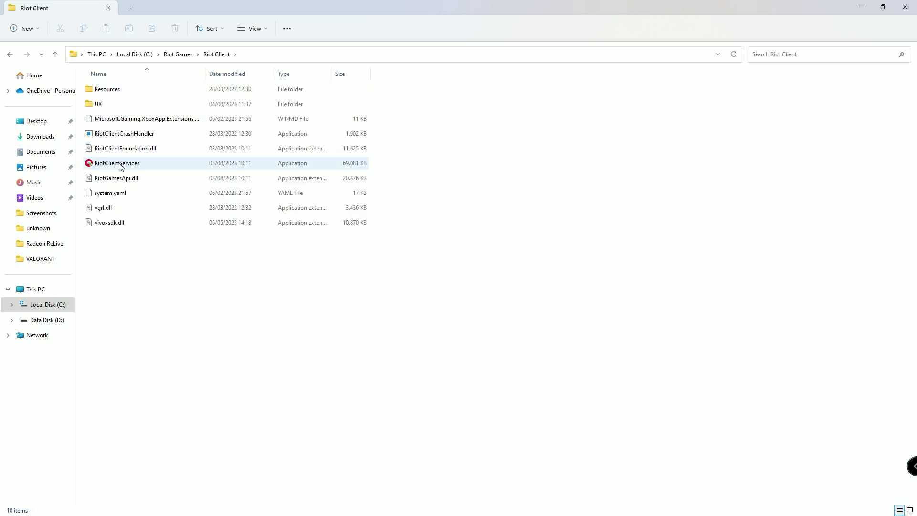
double_click(117, 163)
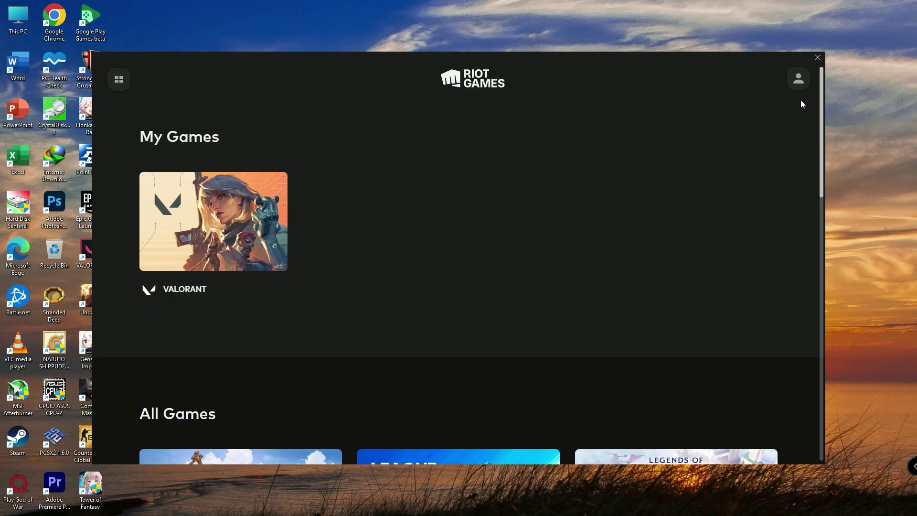
Sign out of the Riot Games account and close the Riot Client window
click(798, 81)
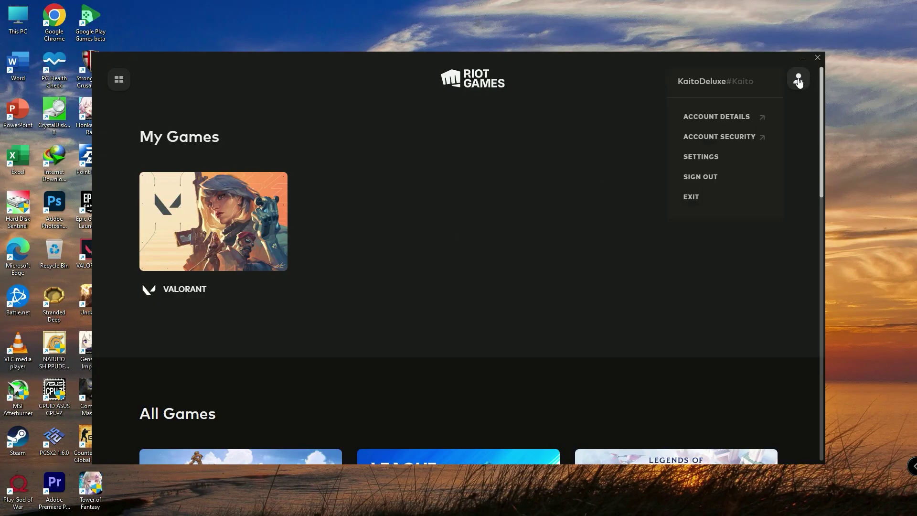
click(708, 178)
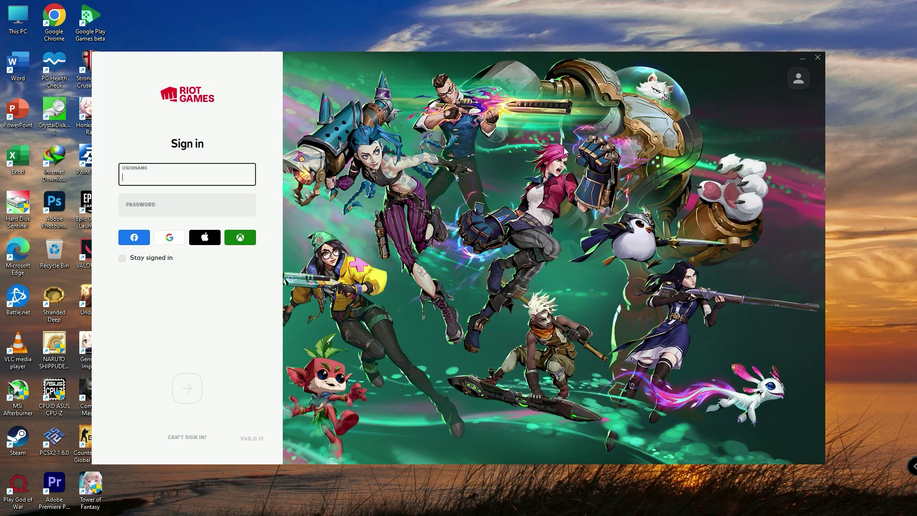
click(817, 58)
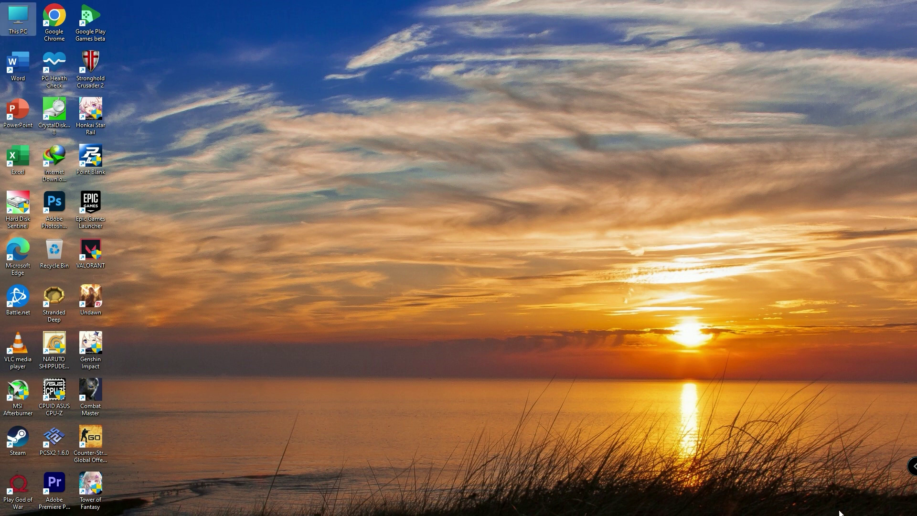
Exit Vanguard from the system tray's hidden icons and confirm turning it off
mouse_move(839, 514)
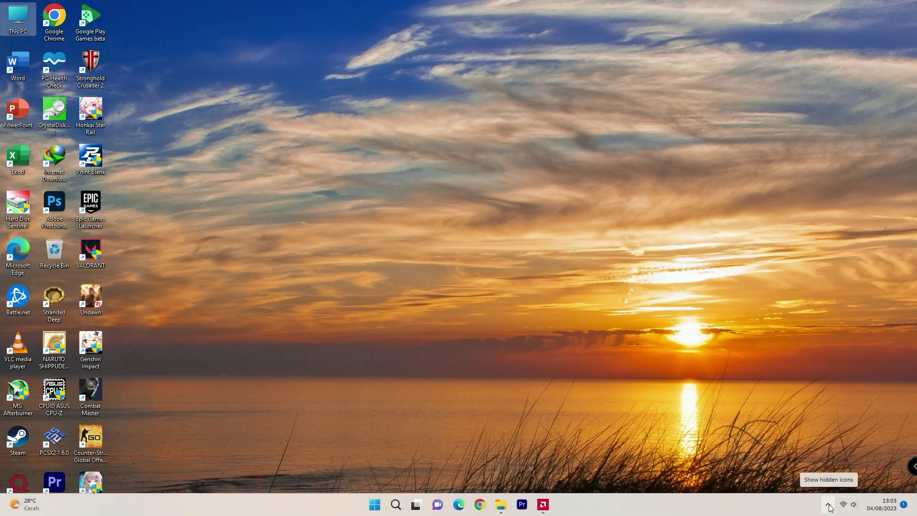
click(828, 505)
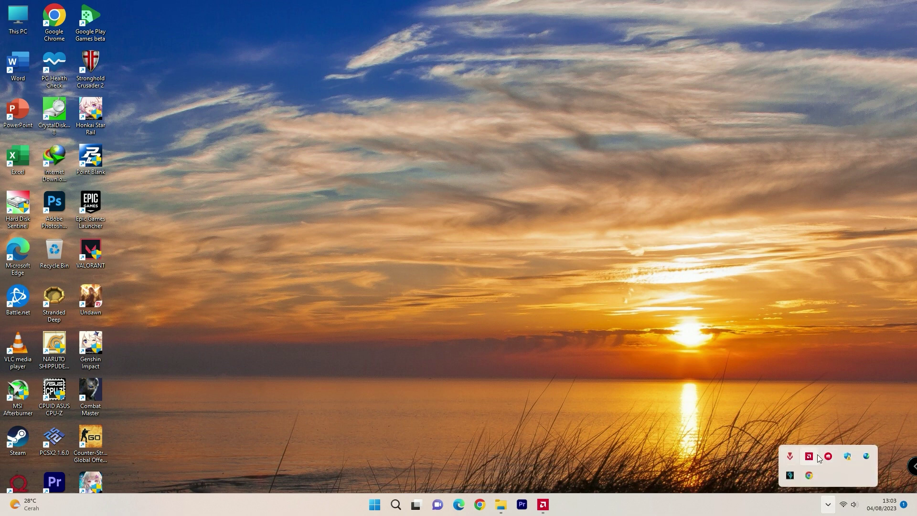
right_click(790, 458)
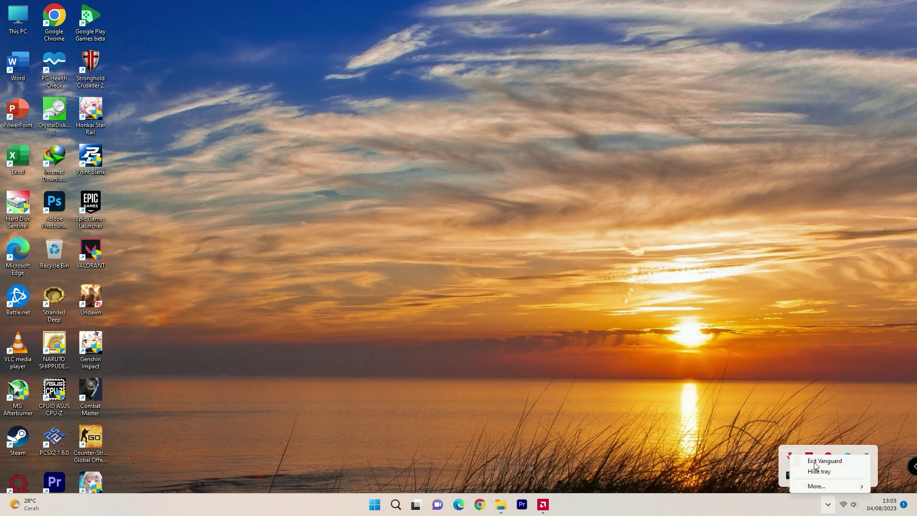
click(824, 461)
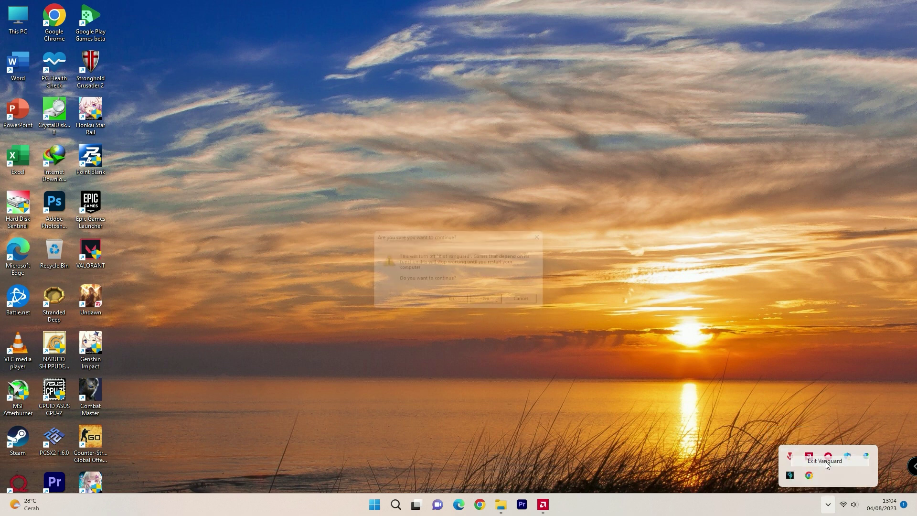
click(459, 304)
Quit the Riot Client still running in the system tray
click(828, 506)
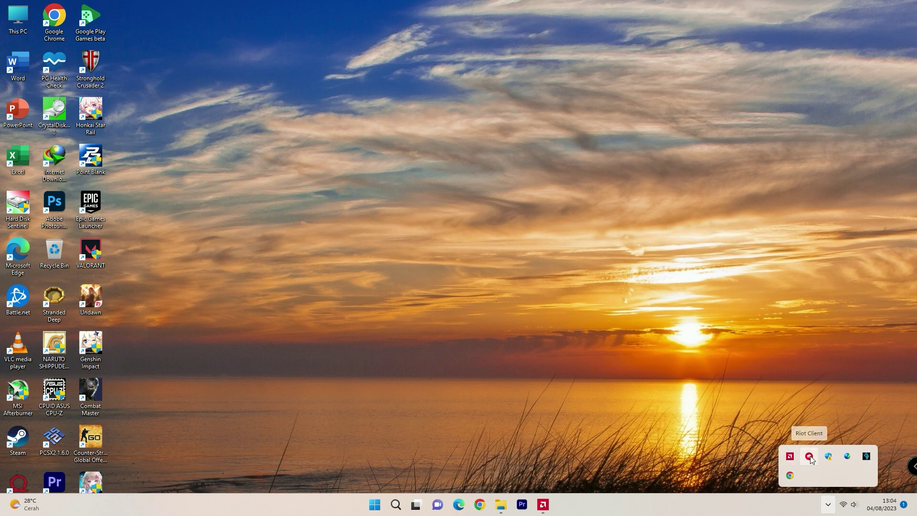
right_click(809, 458)
click(828, 482)
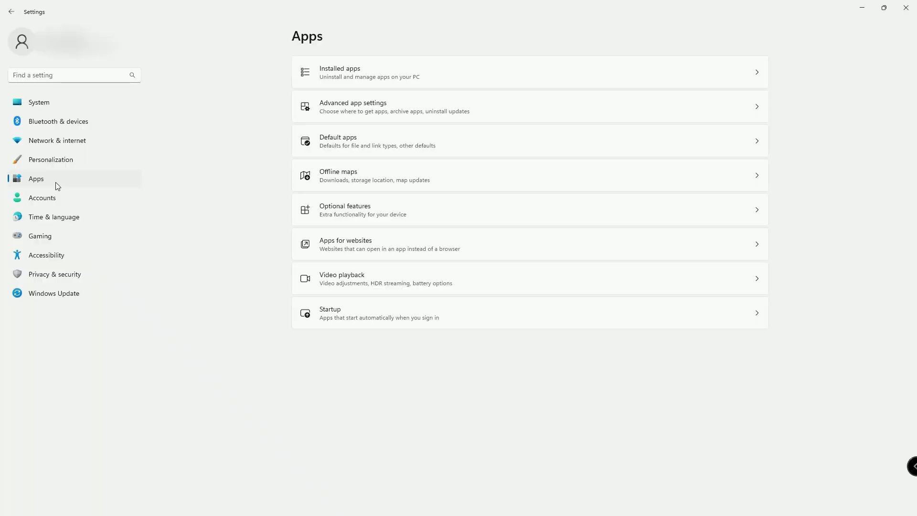
Search the installed apps for "vangu", bring up the Uninstall option of Riot Vanguard, and close Settings
click(454, 73)
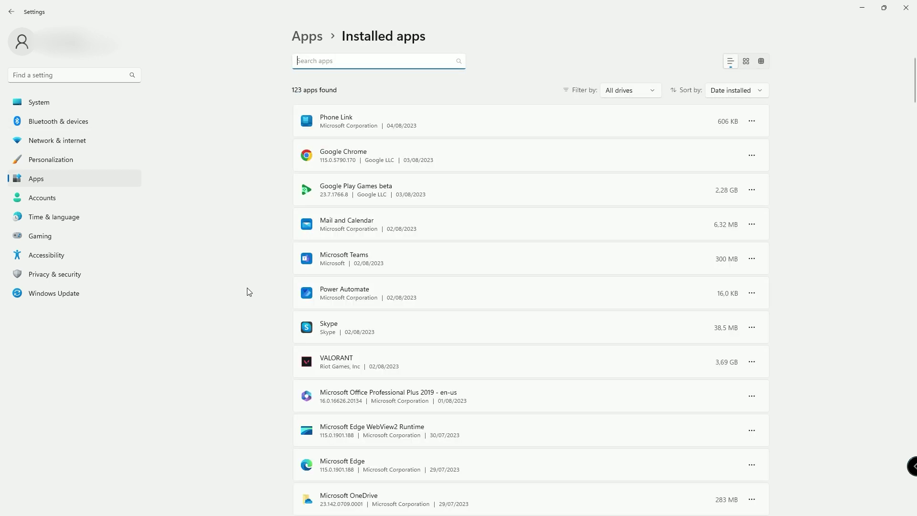
text(vangu)
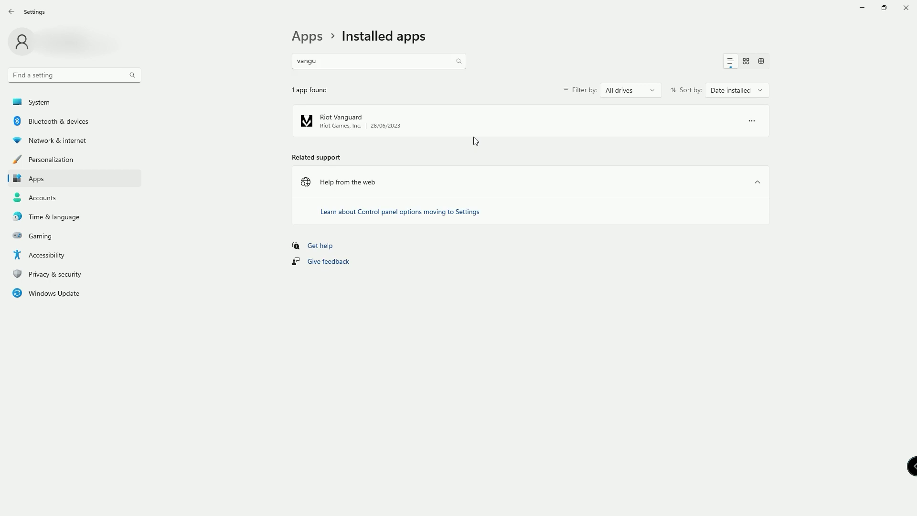
click(751, 121)
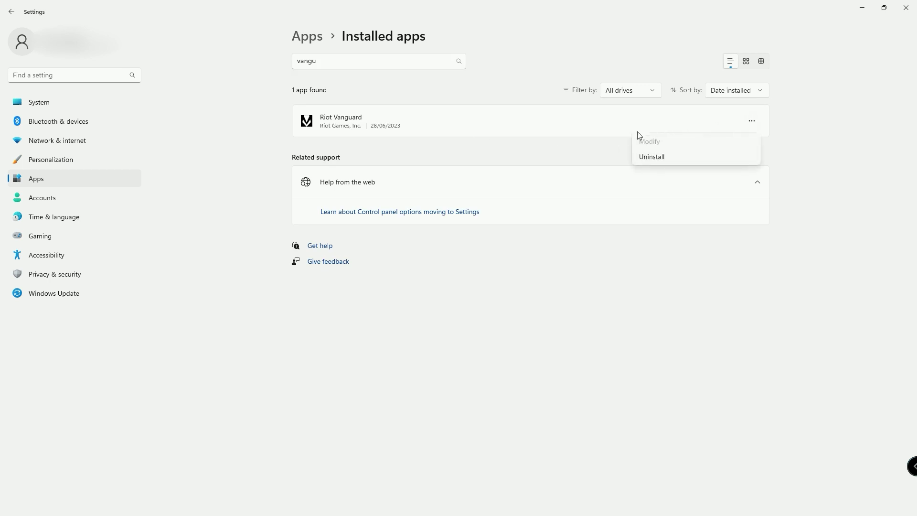
click(653, 158)
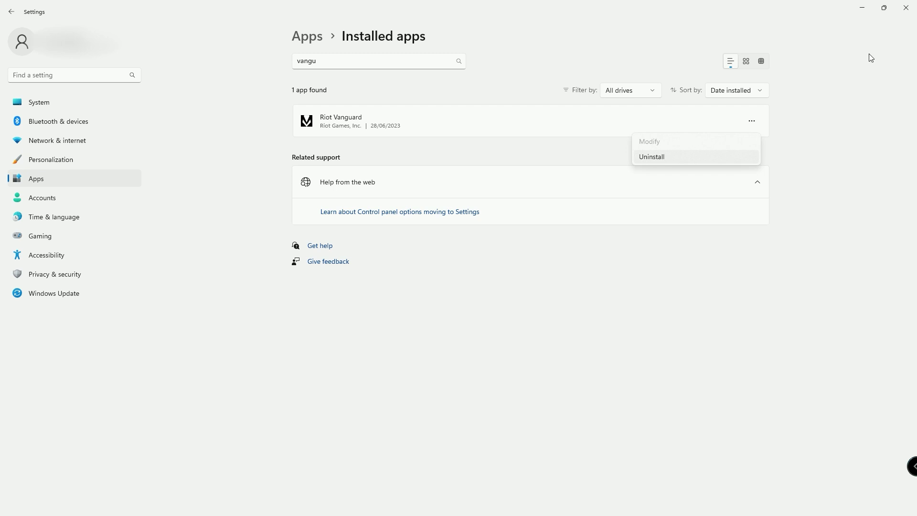
click(909, 8)
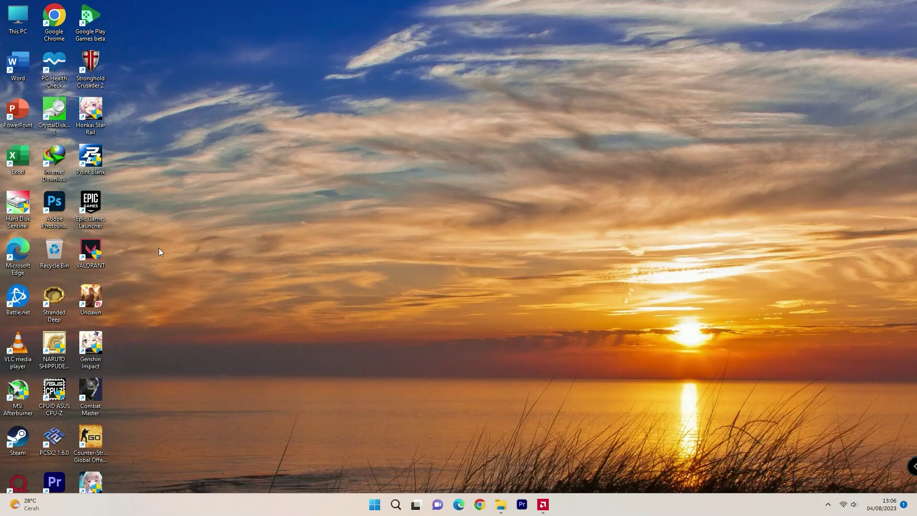
right_click(92, 251)
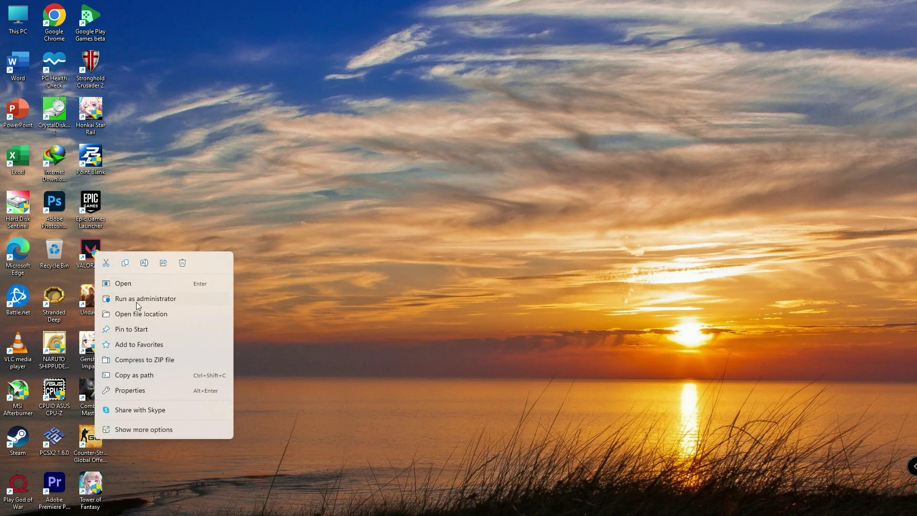
click(325, 278)
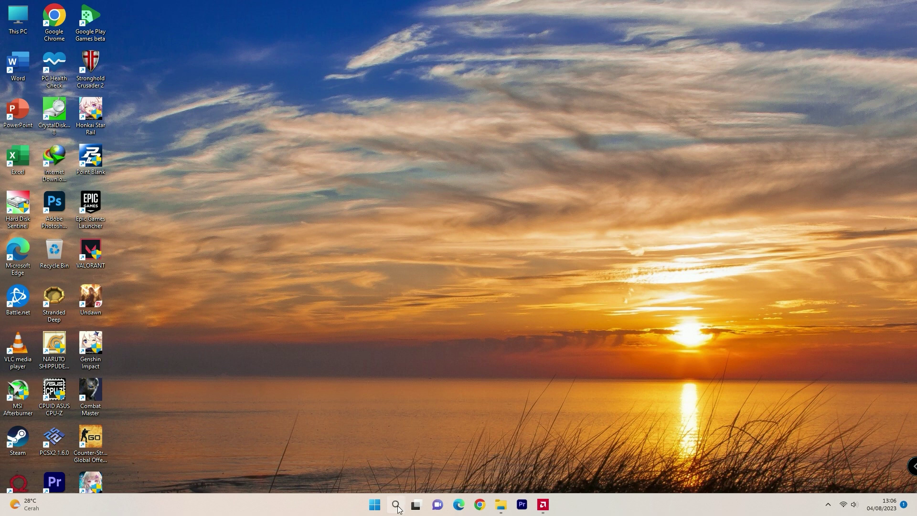
Search Windows for "services", launch the Services app, and display the properties of the vgc service
click(395, 504)
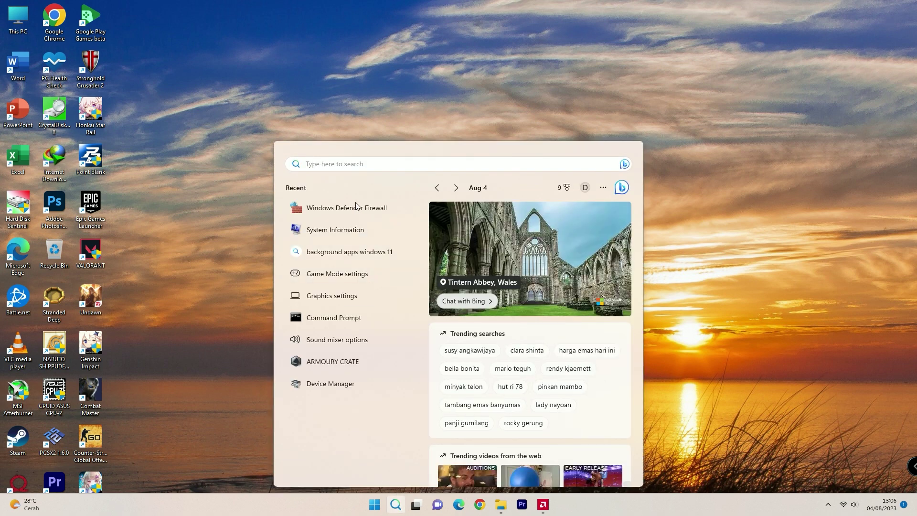
text(services)
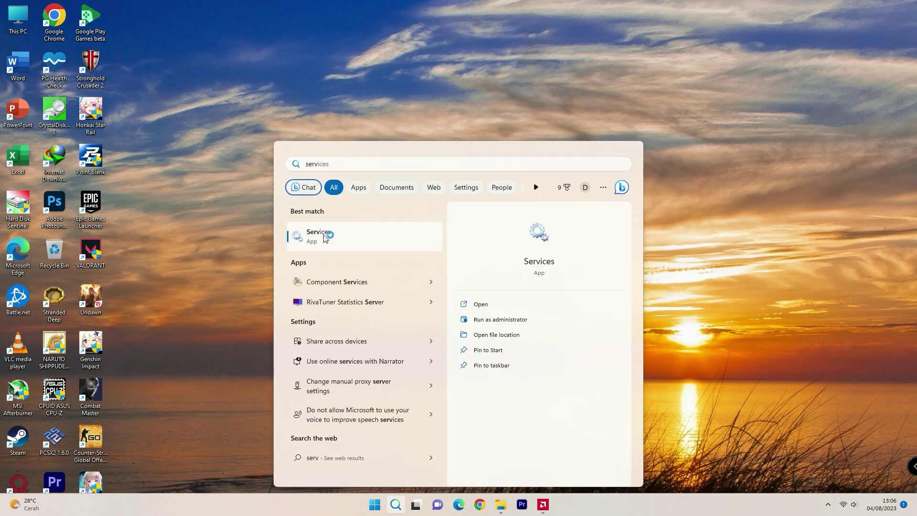
click(324, 231)
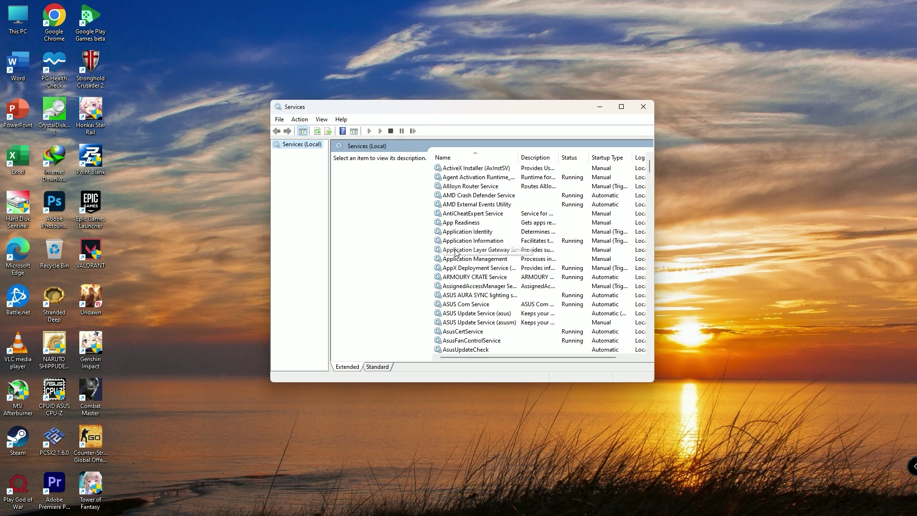
click(459, 223)
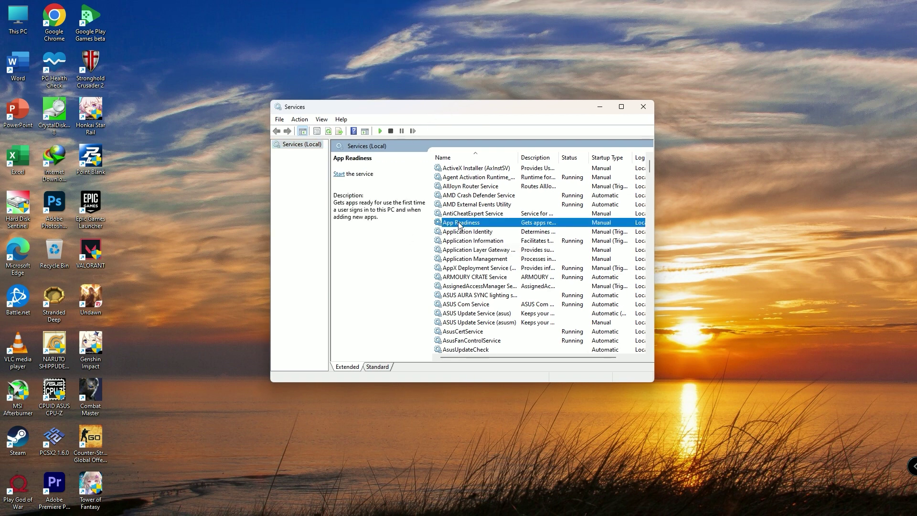
key(v)
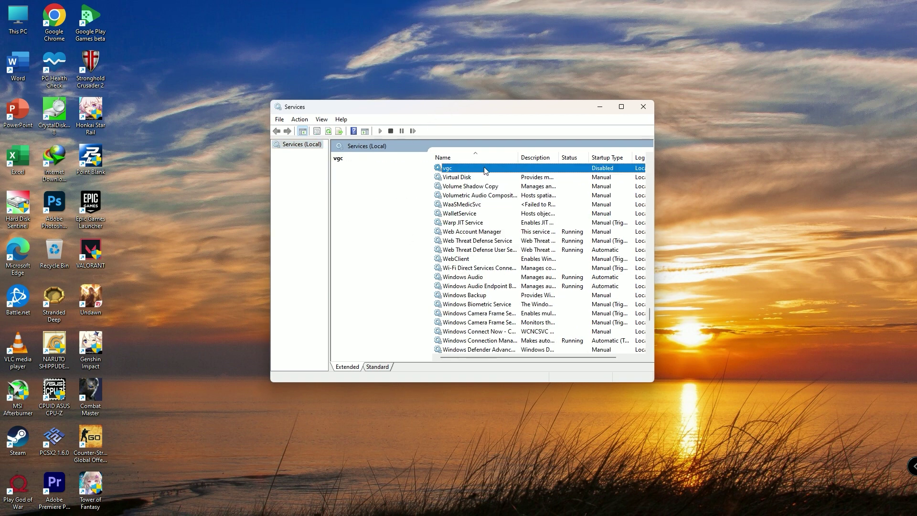
right_click(485, 171)
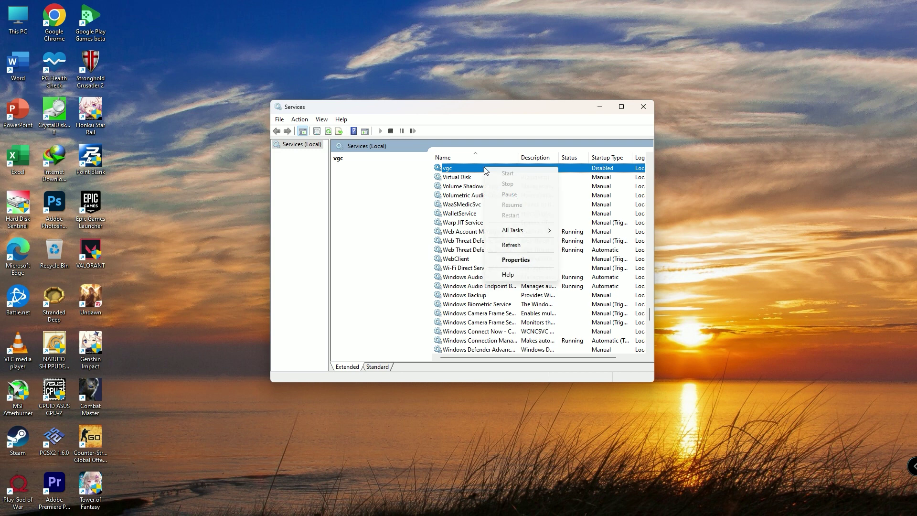
click(531, 258)
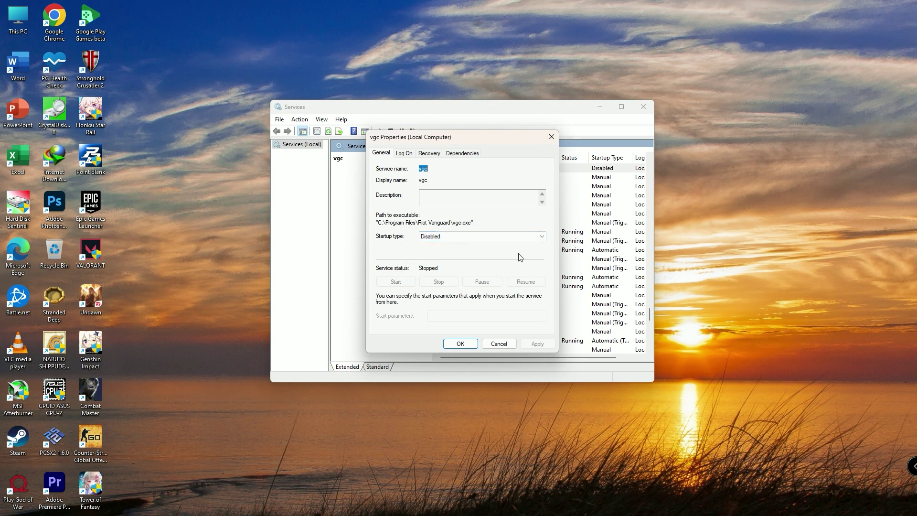
Set the vgc service's startup type to Automatic, apply it, start the service, and close Services
click(531, 240)
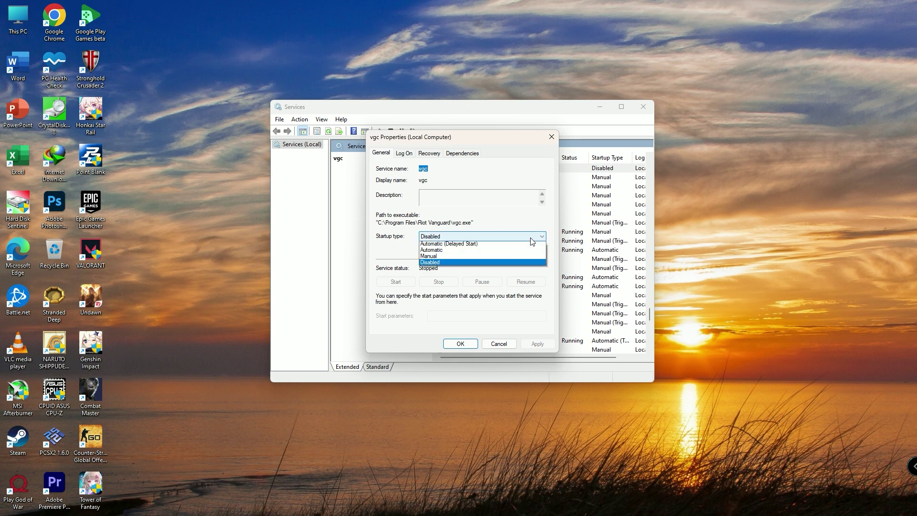
click(456, 249)
key(alt+a)
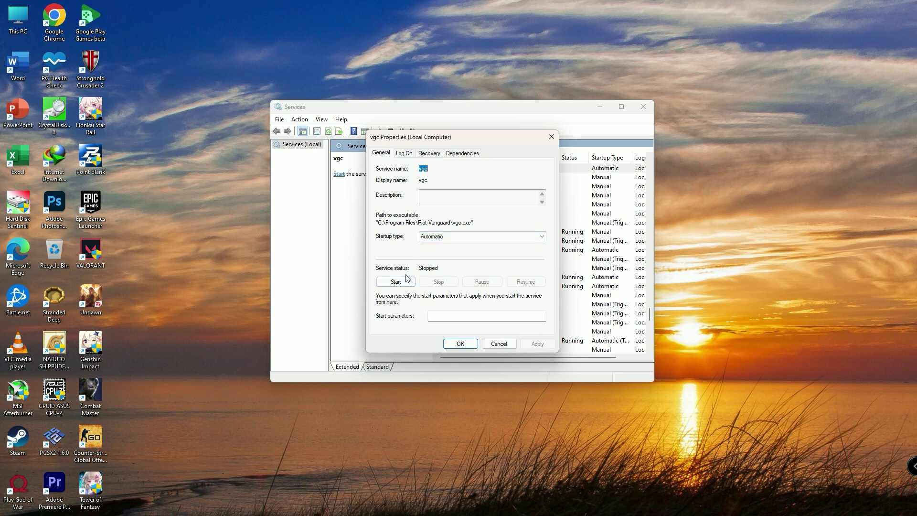
click(389, 282)
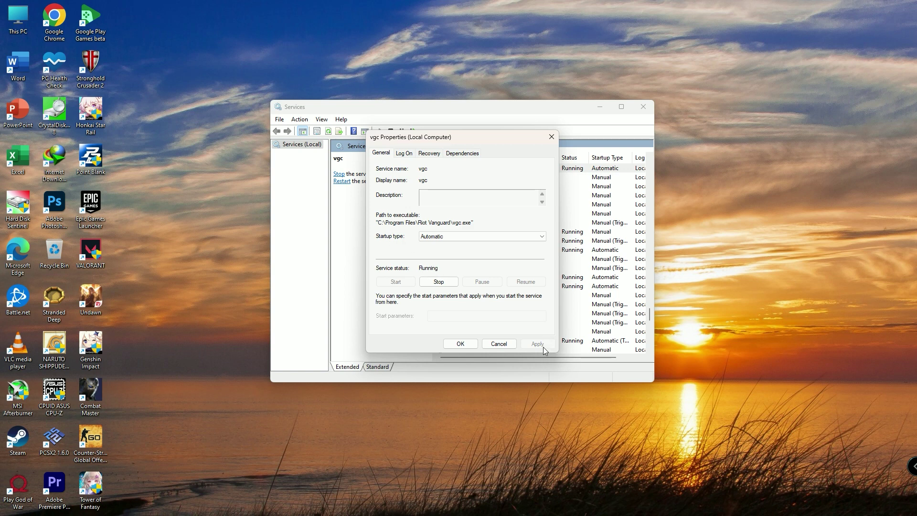
click(460, 344)
click(643, 106)
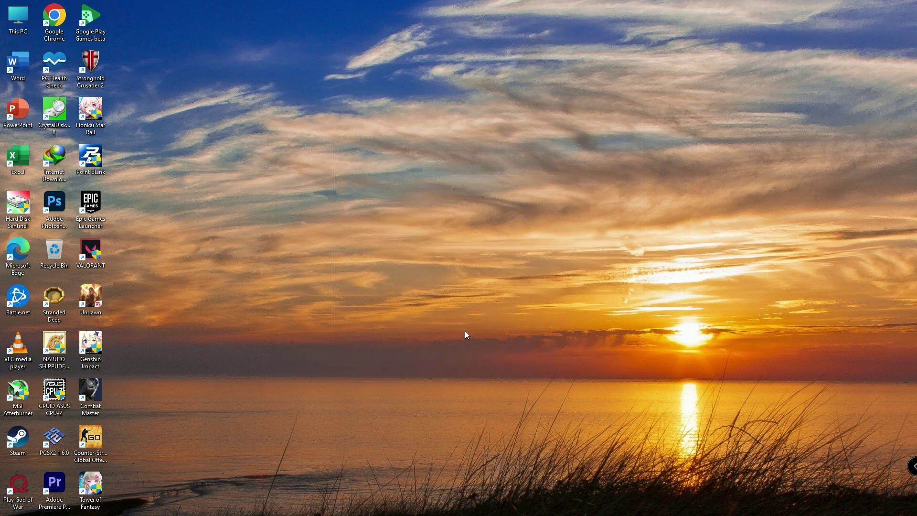
Run msconfig and display the list of services in System Configuration
key(super+r)
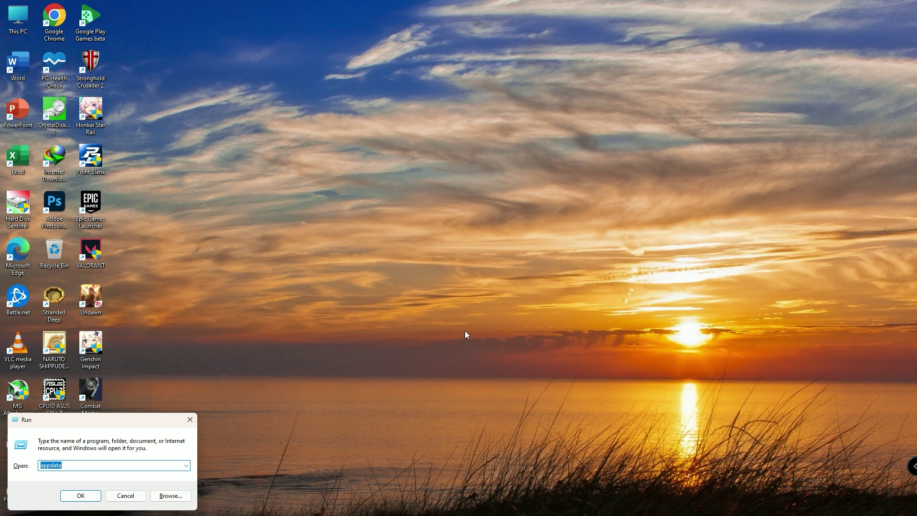
text(msconfig)
click(76, 496)
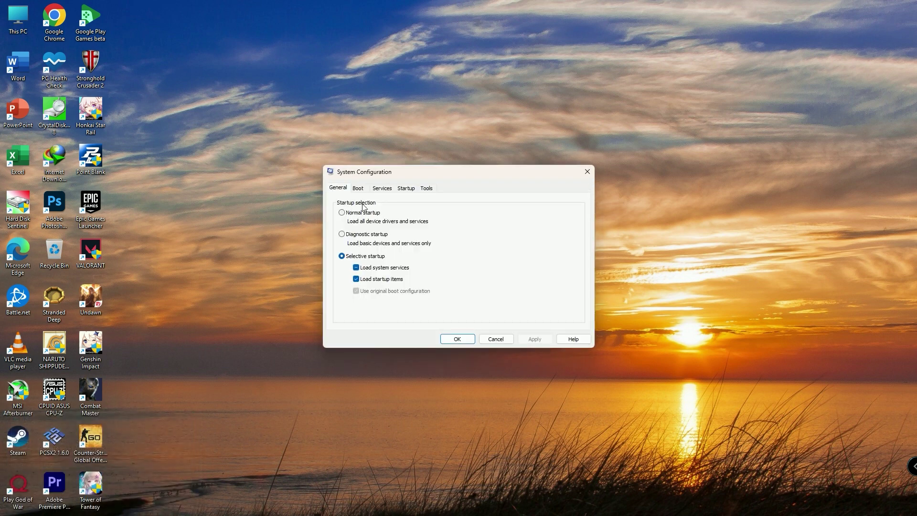
click(388, 190)
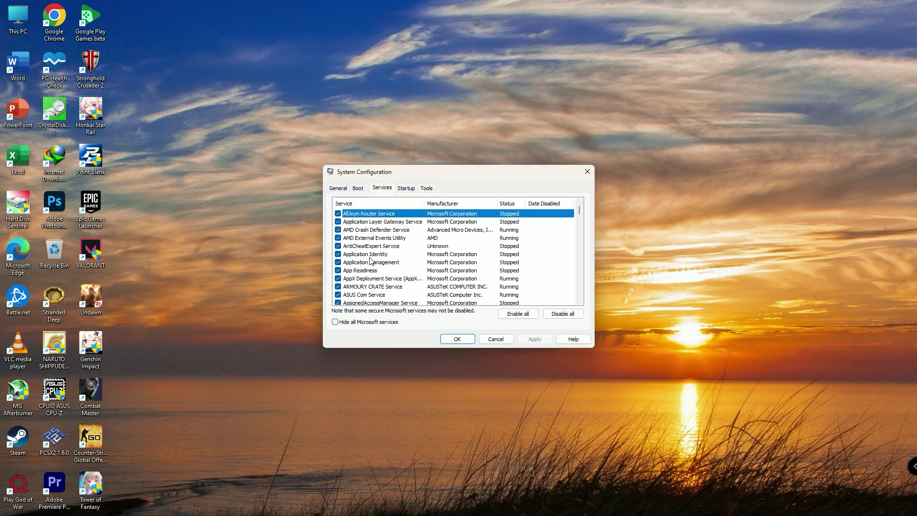
Enable the vgc service from Riot Games, Inc. in System Configuration, apply the change, and exit without restarting
click(368, 248)
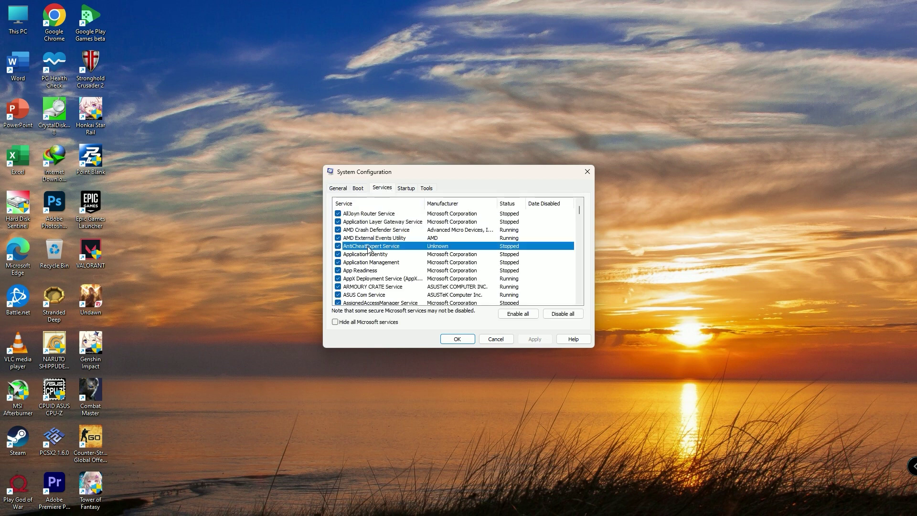
key(v)
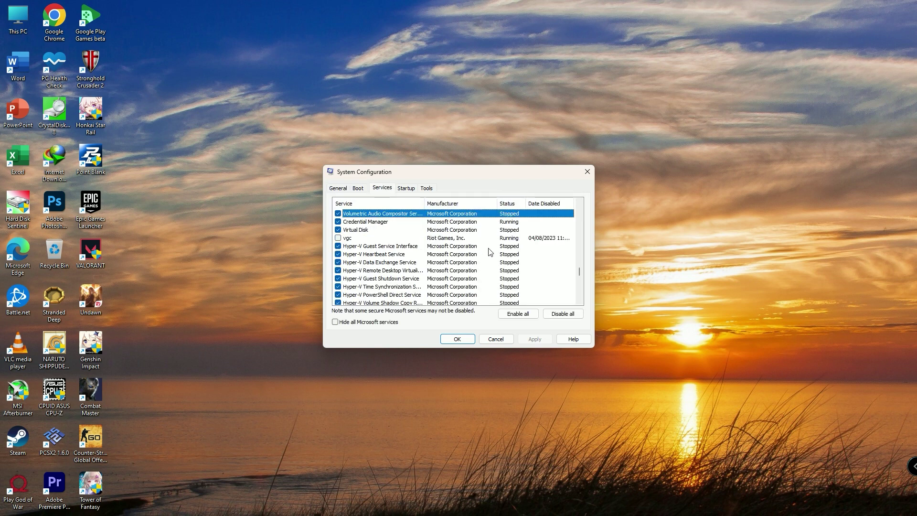
click(338, 238)
click(528, 337)
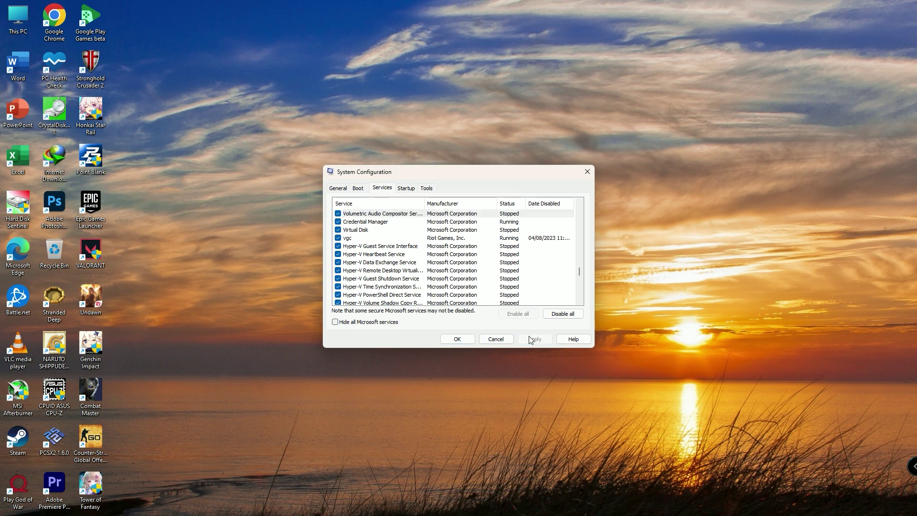
click(464, 337)
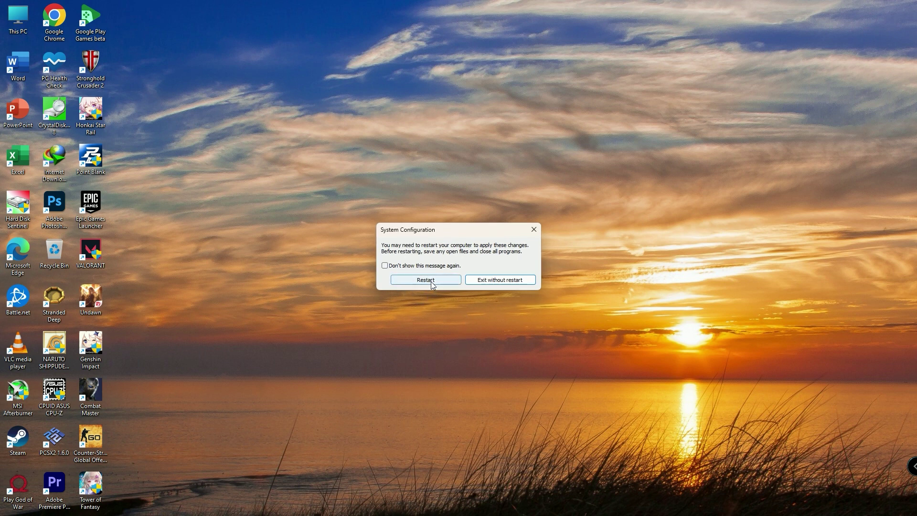
click(496, 278)
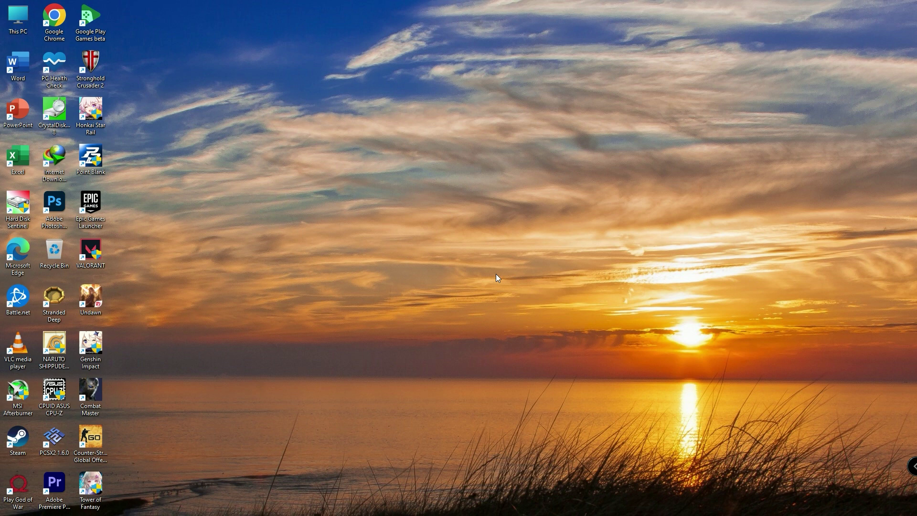
right_click(98, 251)
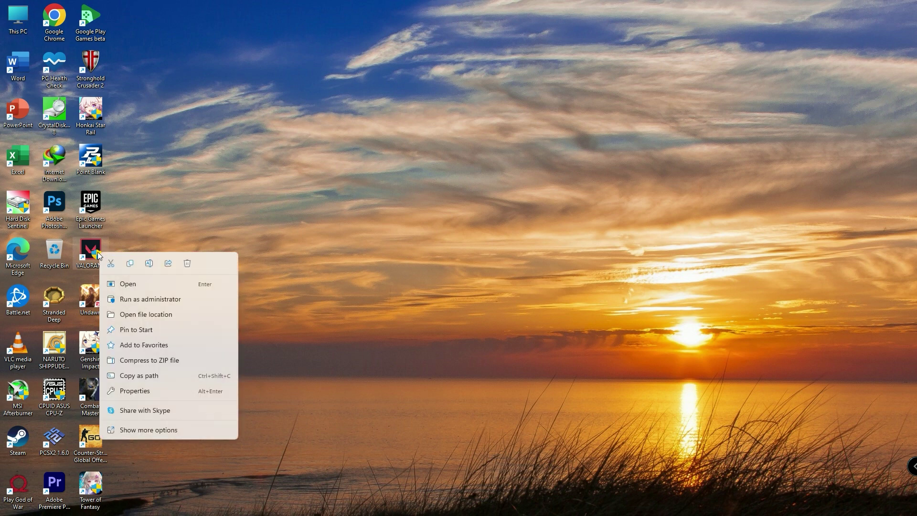
click(333, 280)
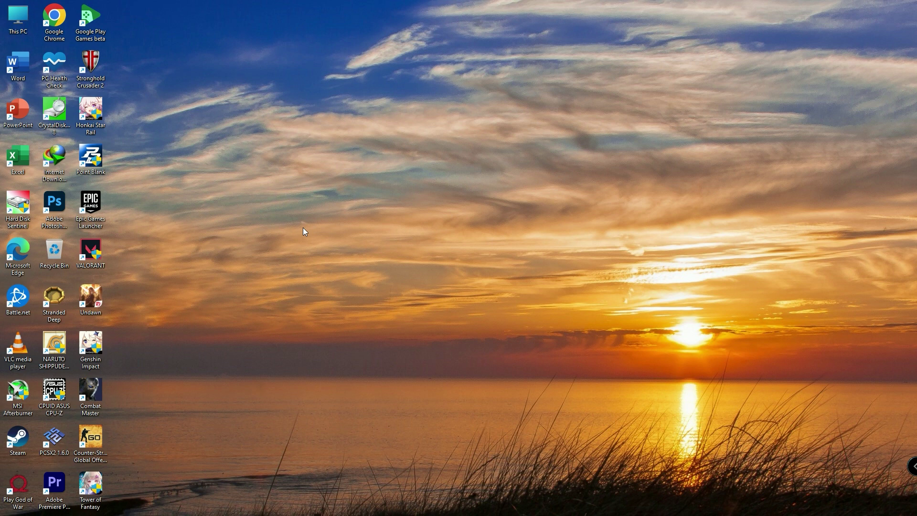
Run "appdata" to open the AppData folder in File Explorer, and go to the VALORANT folder inside Local
key(super+r)
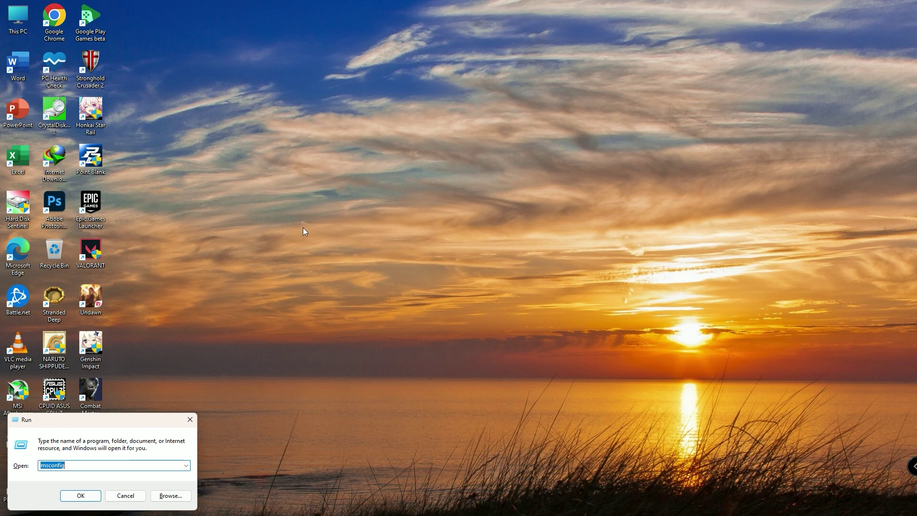
text(appdata)
key(Return)
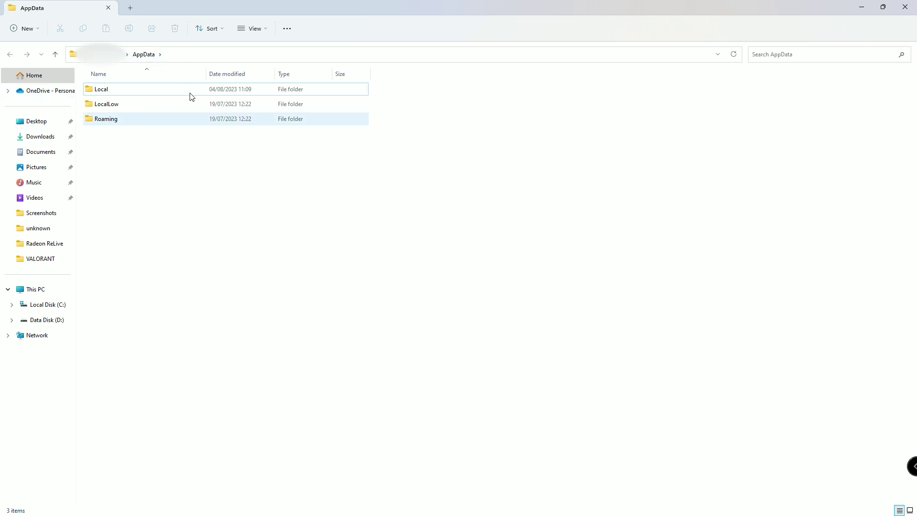
double_click(126, 93)
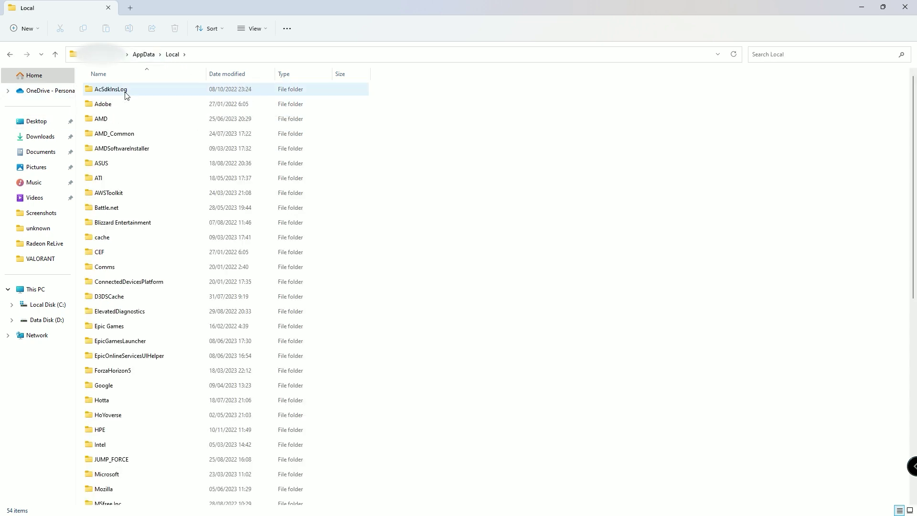
key(v)
key(Return)
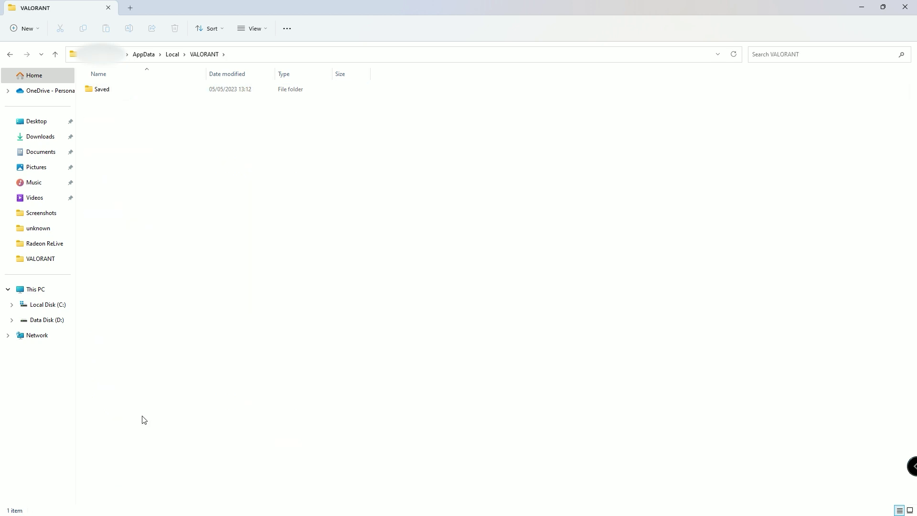
Delete all the folders inside VALORANT's Saved\Config folder and close File Explorer
double_click(146, 95)
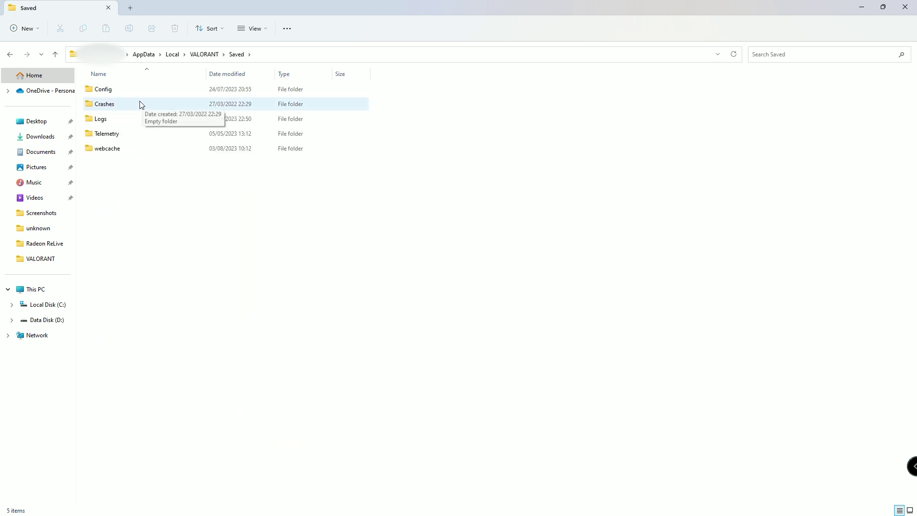
double_click(125, 92)
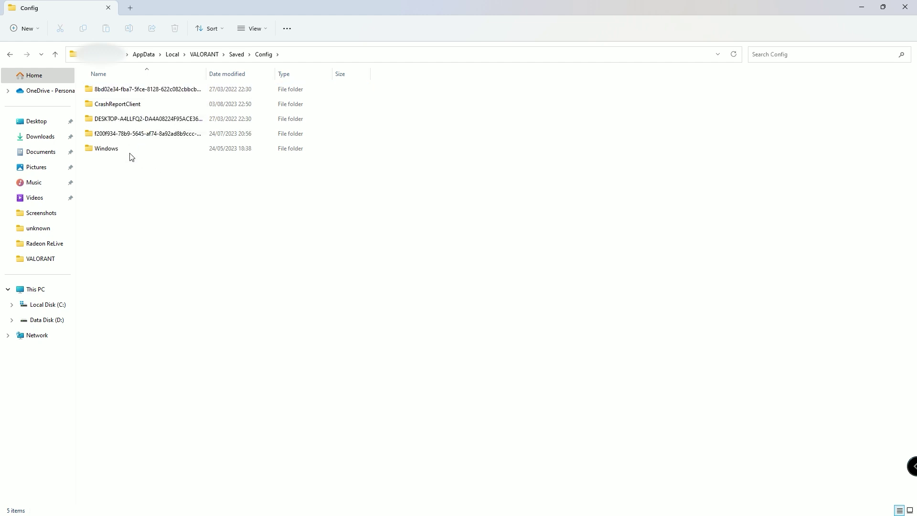
drag(125, 203, 141, 90)
key(Delete)
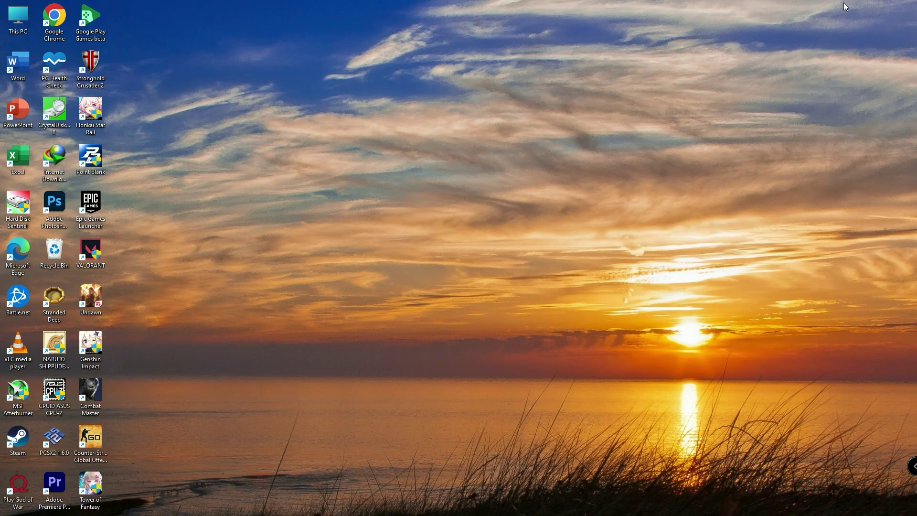
Open Windows Defender Firewall, display the apps allowed through it, and locate the two Riot Client entries
click(395, 504)
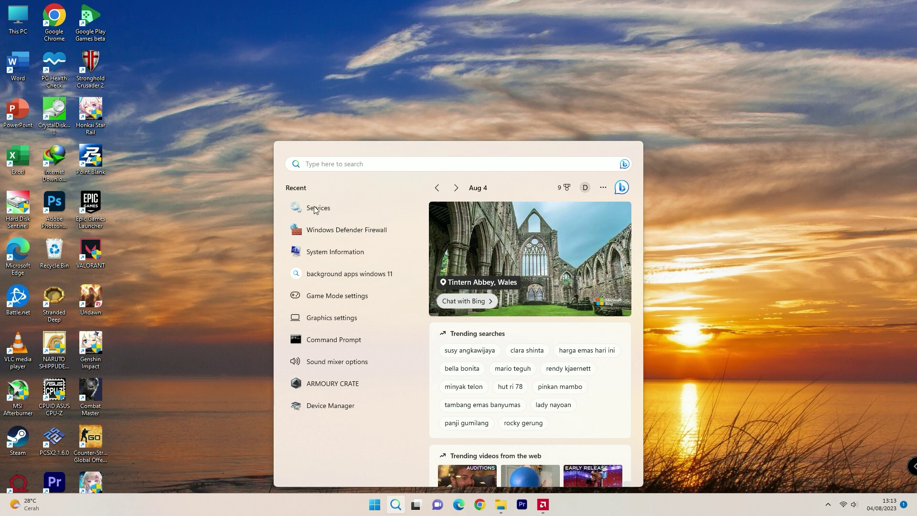
click(360, 232)
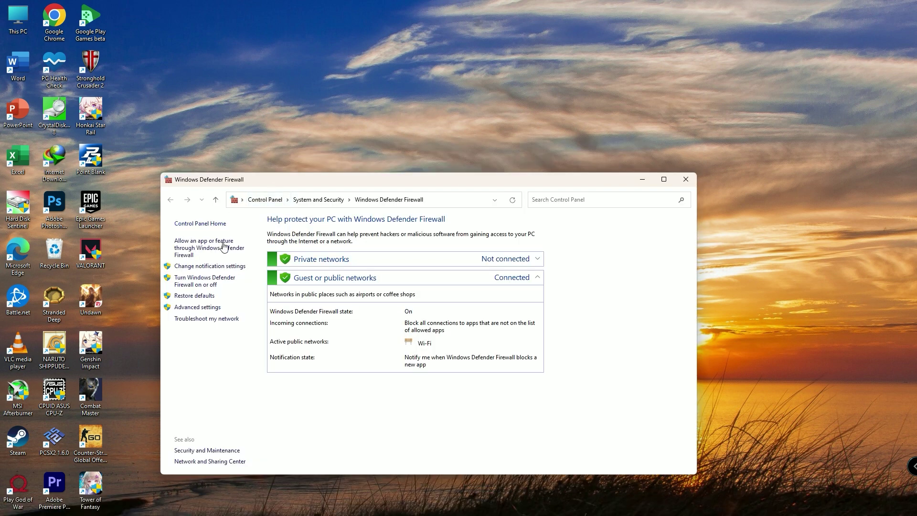
click(201, 247)
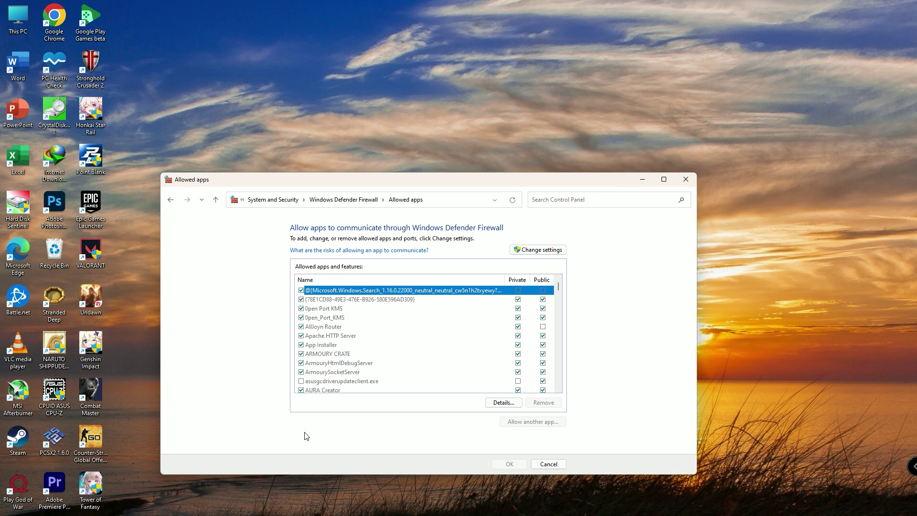
key(r)
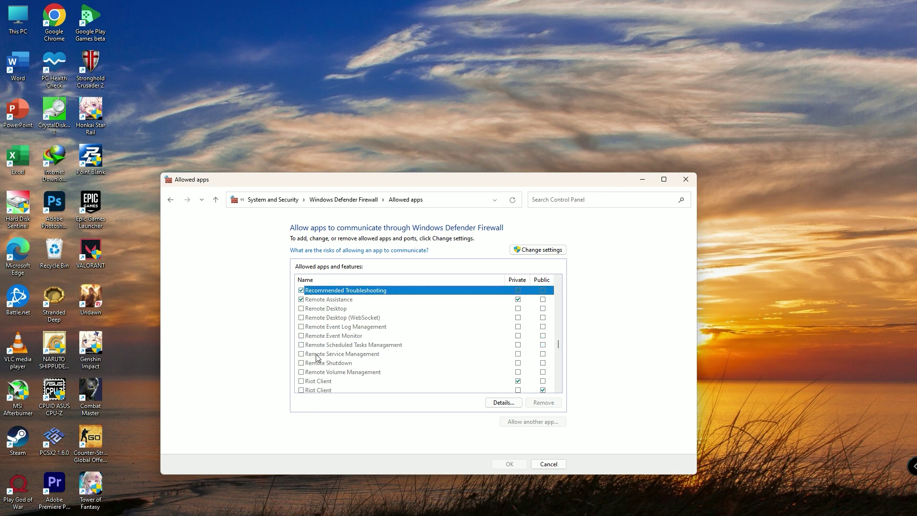
scroll(318, 352, down, 1)
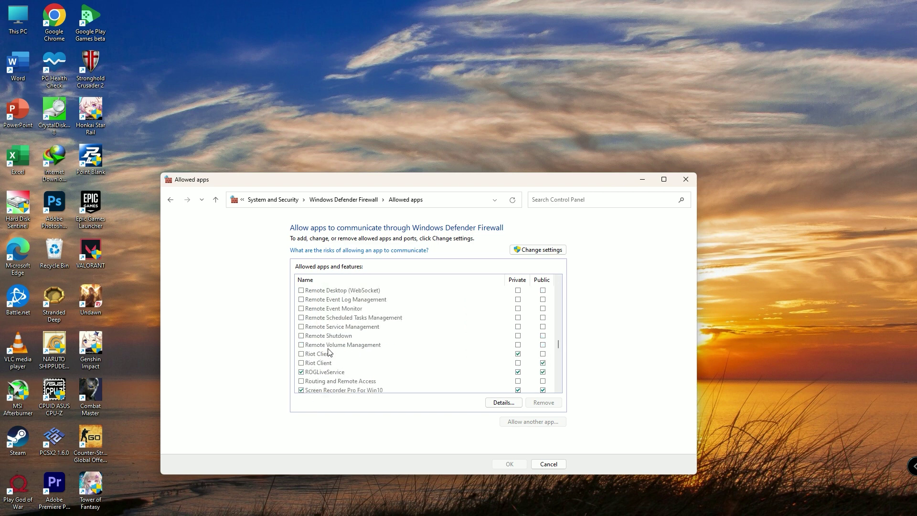
Unlock the allowed apps settings, enable both Riot Client entries on private and public networks, and save the changes
click(302, 355)
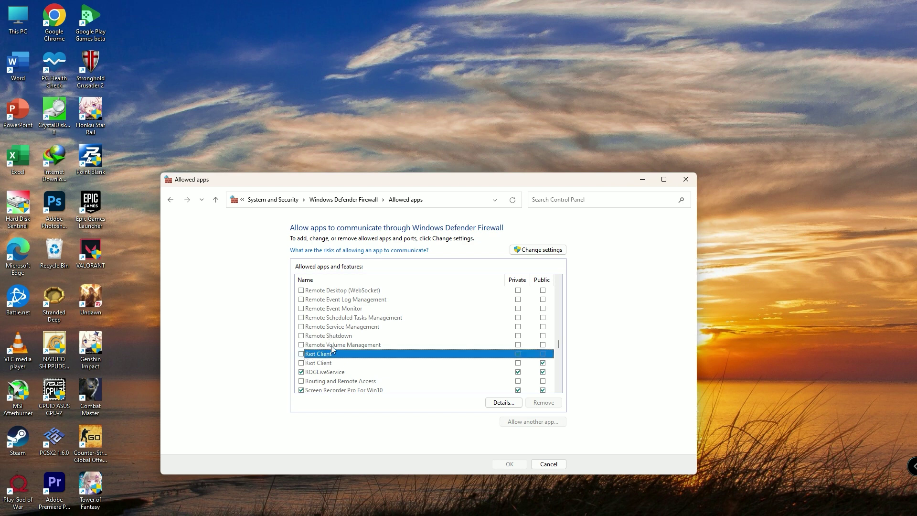
click(542, 250)
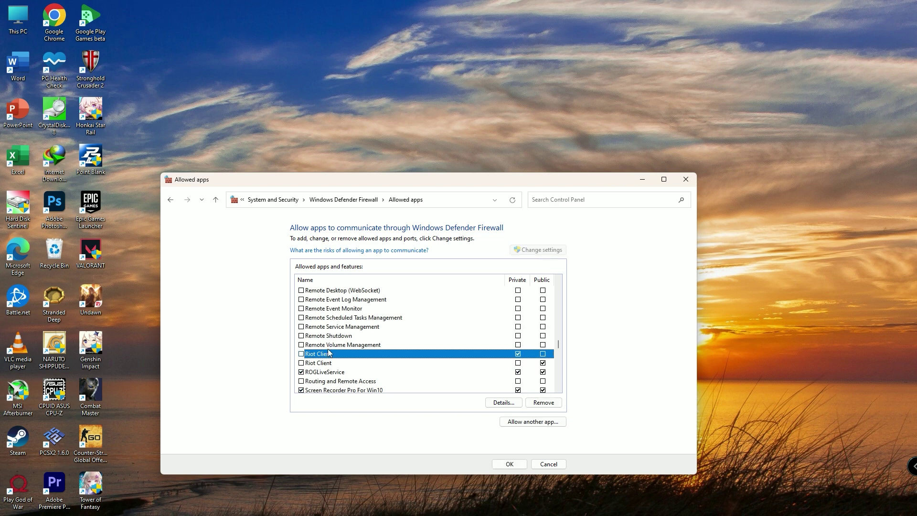
click(301, 364)
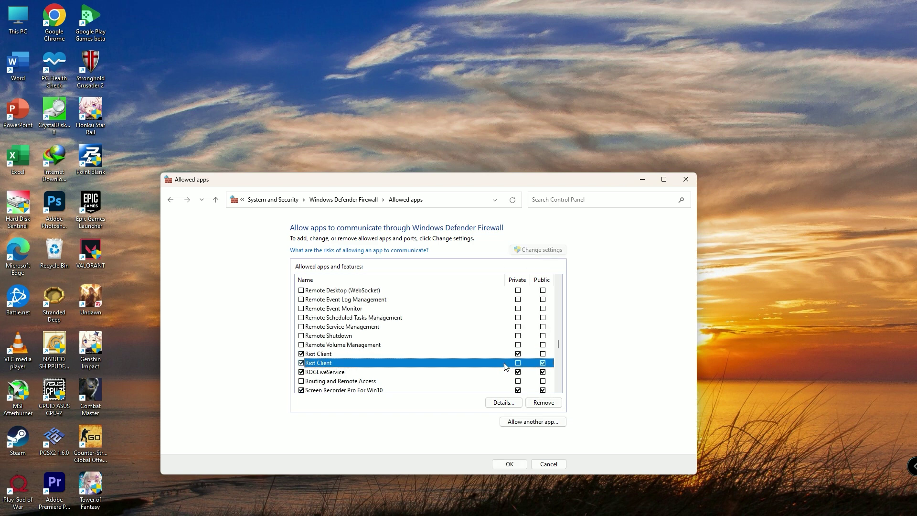
click(518, 363)
click(542, 353)
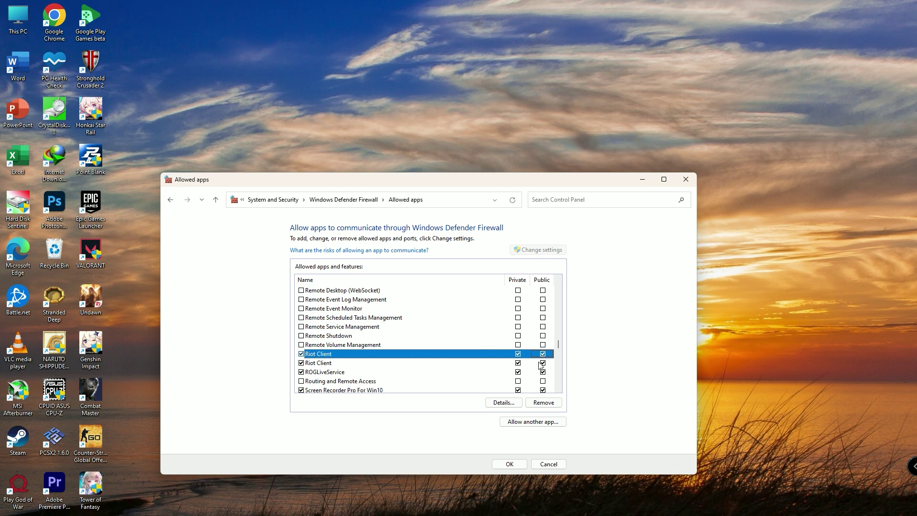
click(508, 466)
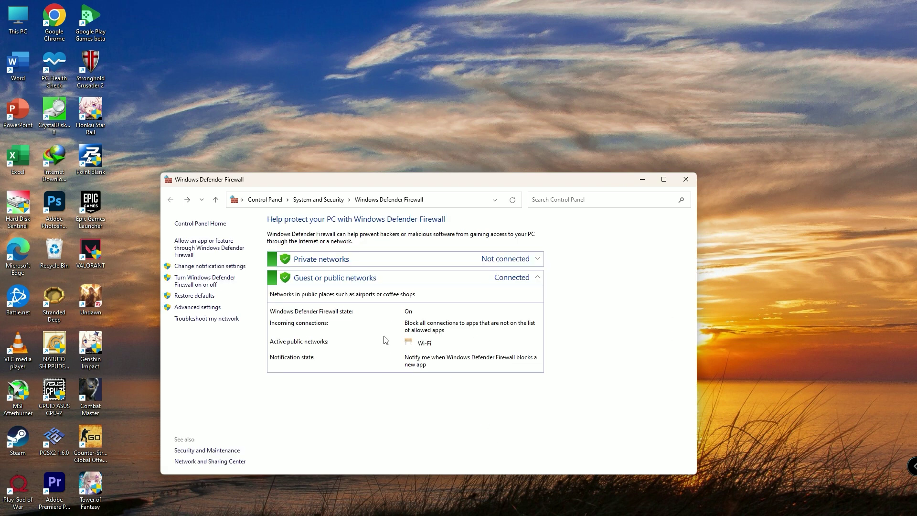
Check VALORANT's private and public network permissions in the list of allowed apps, and accept the list
click(204, 244)
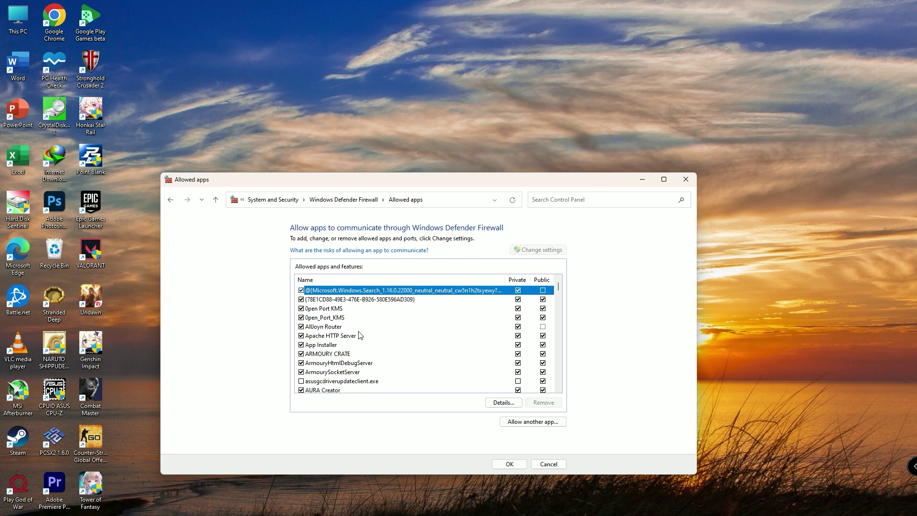
key(v)
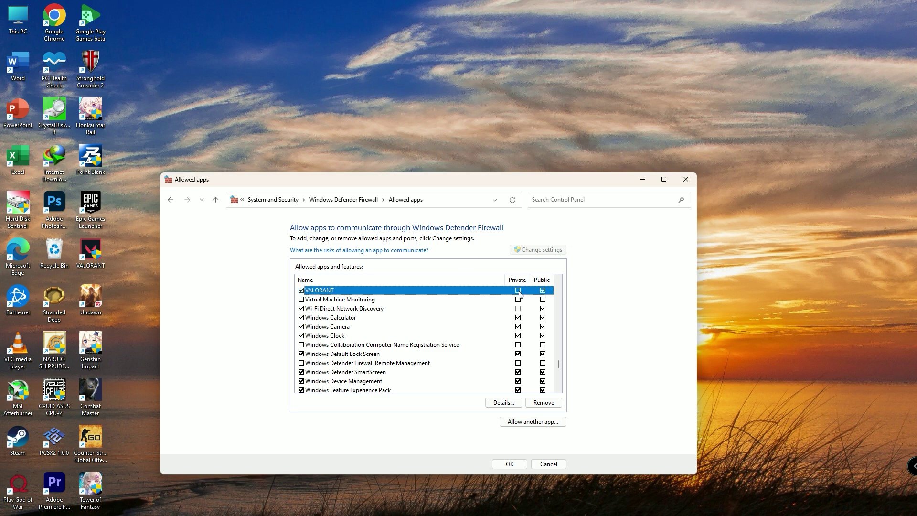
click(515, 462)
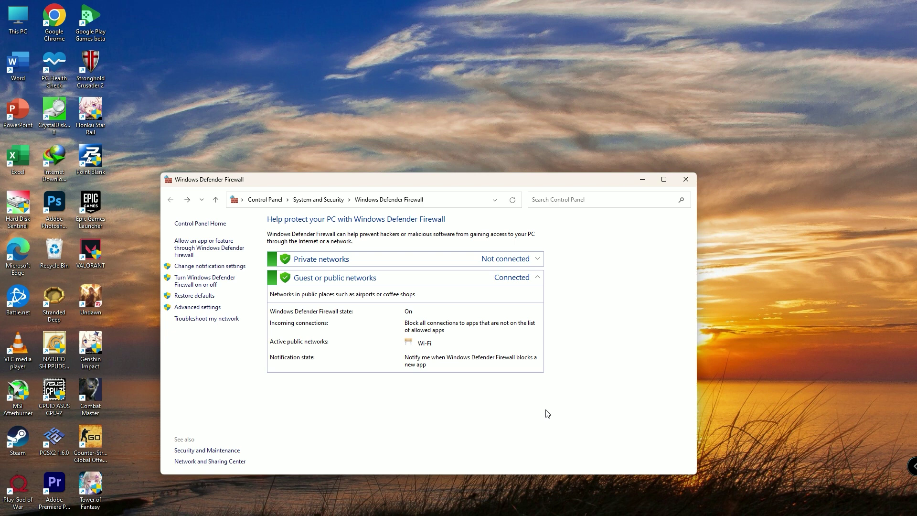
Add RiotClientServices from C:\Riot Games\Riot Client as another app allowed through the firewall, and close the window
click(233, 250)
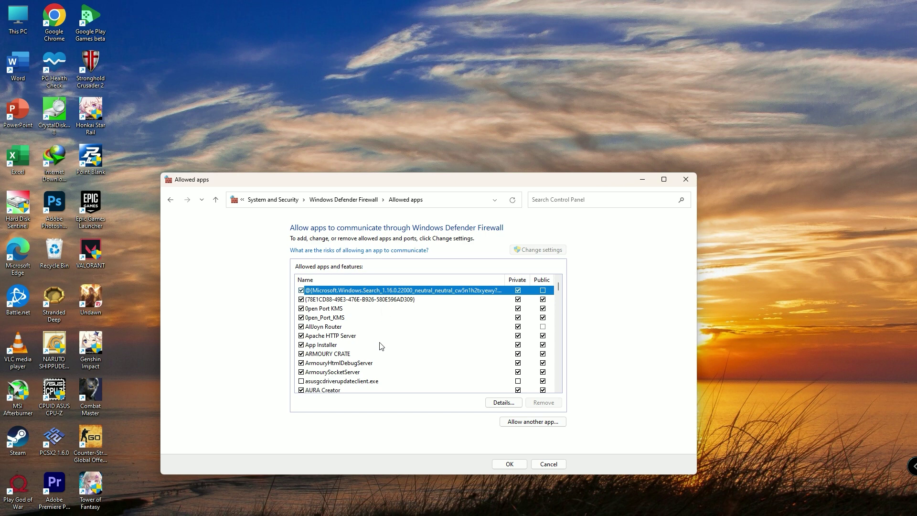
click(525, 424)
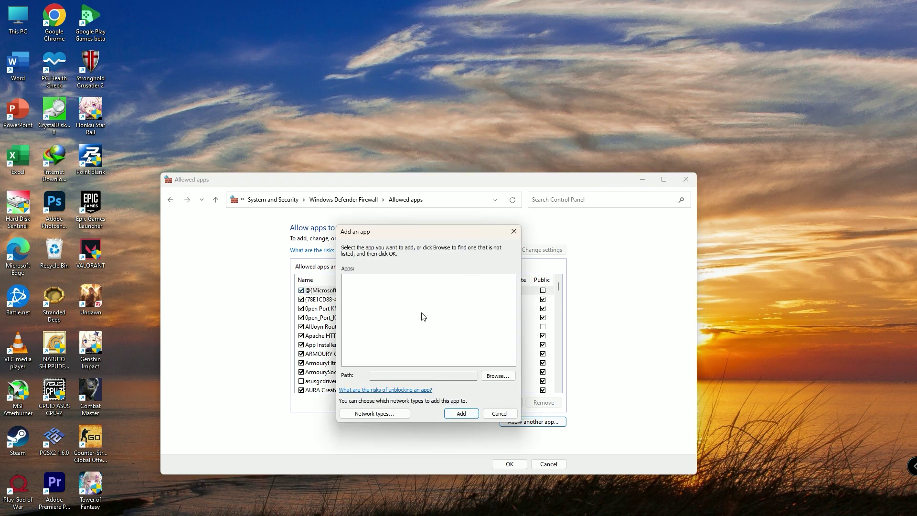
click(497, 376)
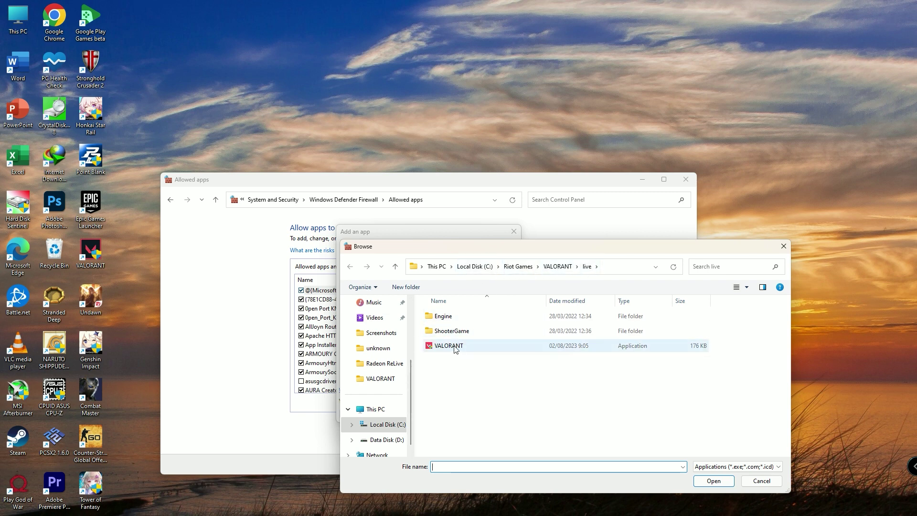
click(515, 268)
double_click(456, 317)
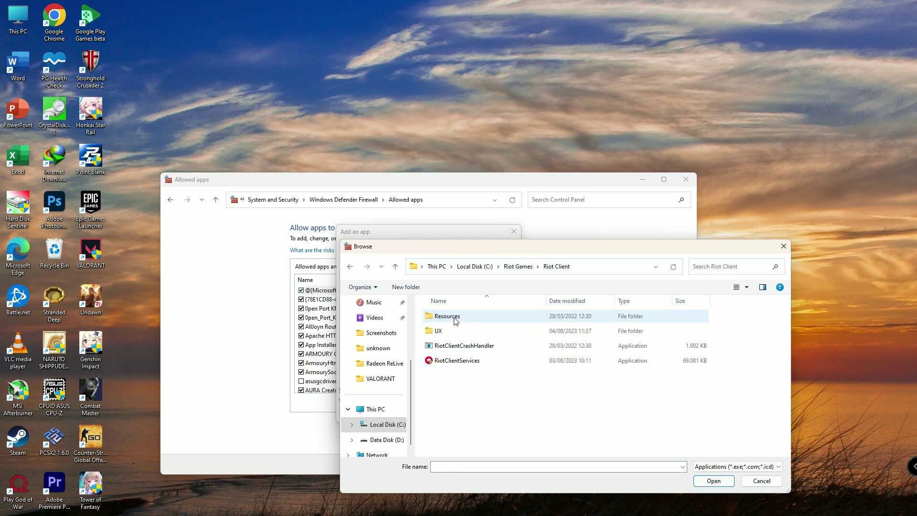
click(467, 362)
click(728, 484)
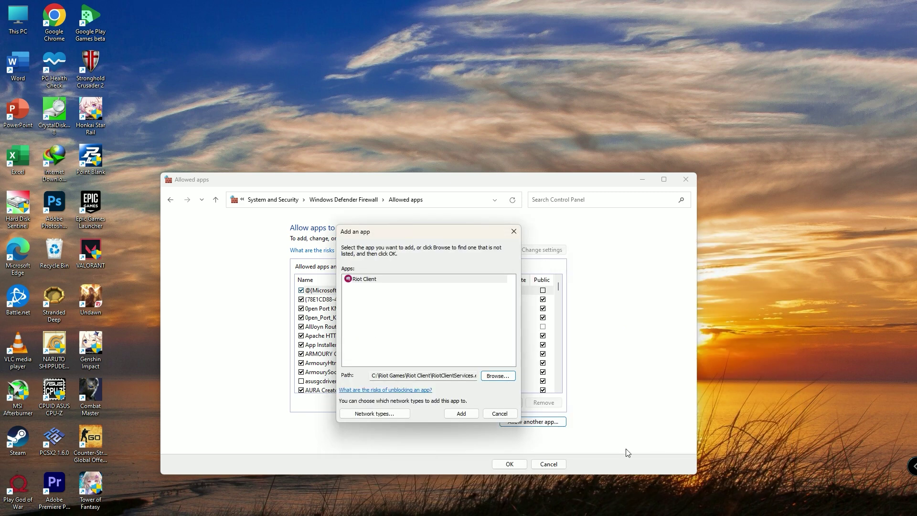
click(461, 413)
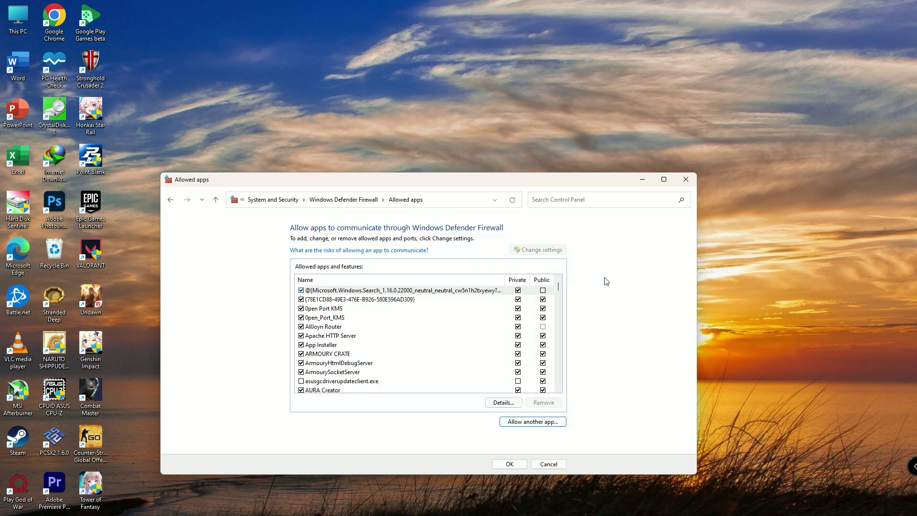
key(alt+F4)
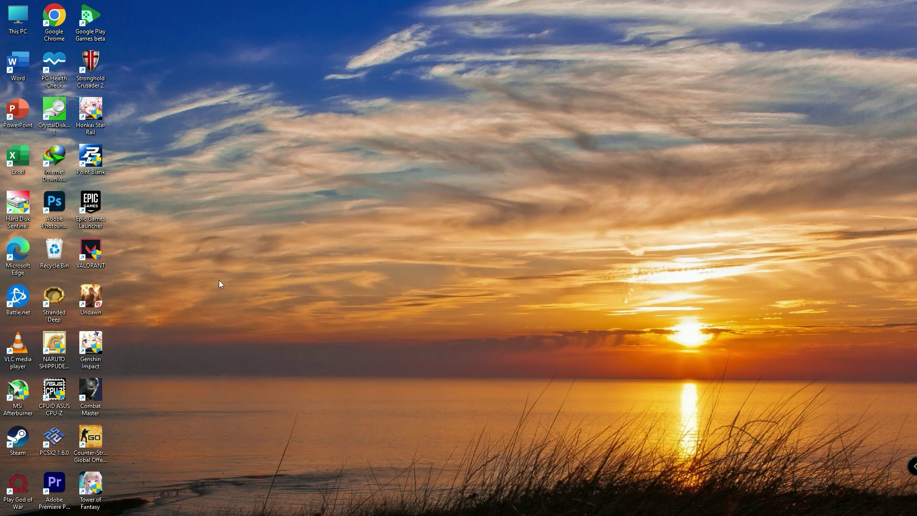
right_click(100, 247)
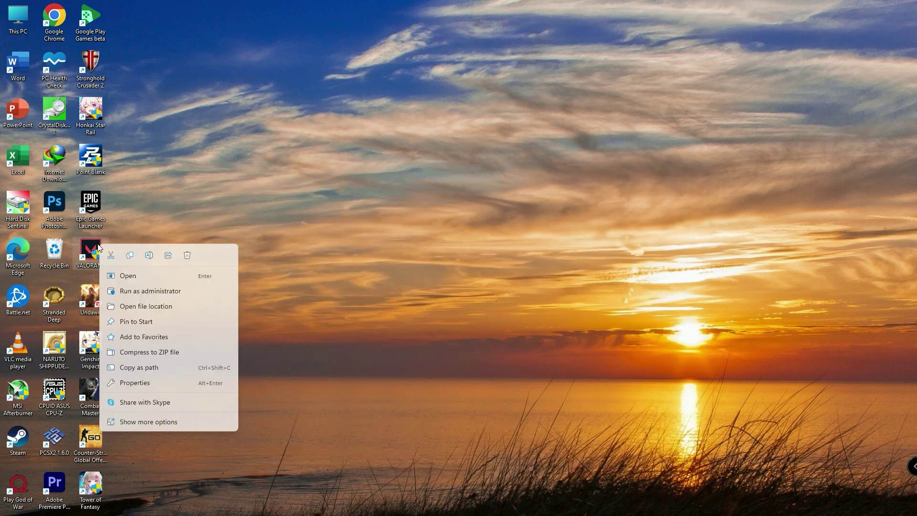
click(309, 279)
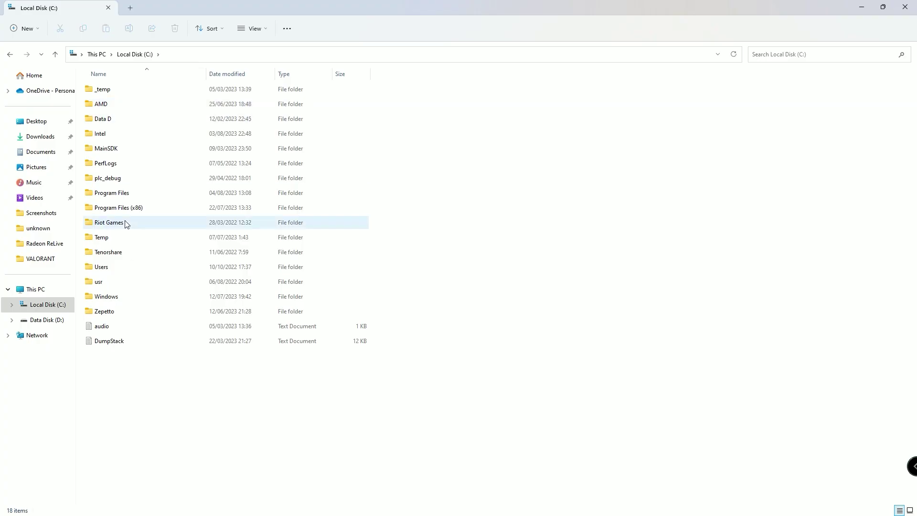
Launch RiotClientServices from the Riot Client folder inside C:\Riot Games
double_click(127, 225)
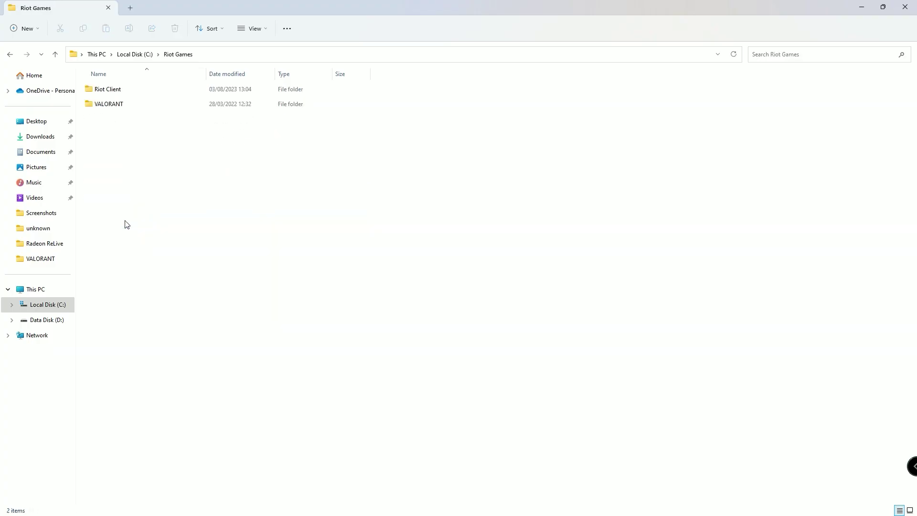
double_click(147, 92)
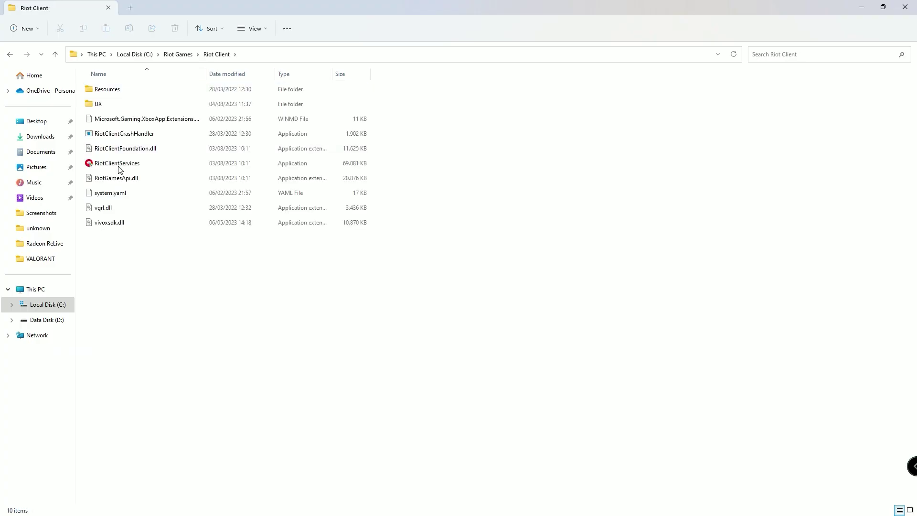
double_click(115, 164)
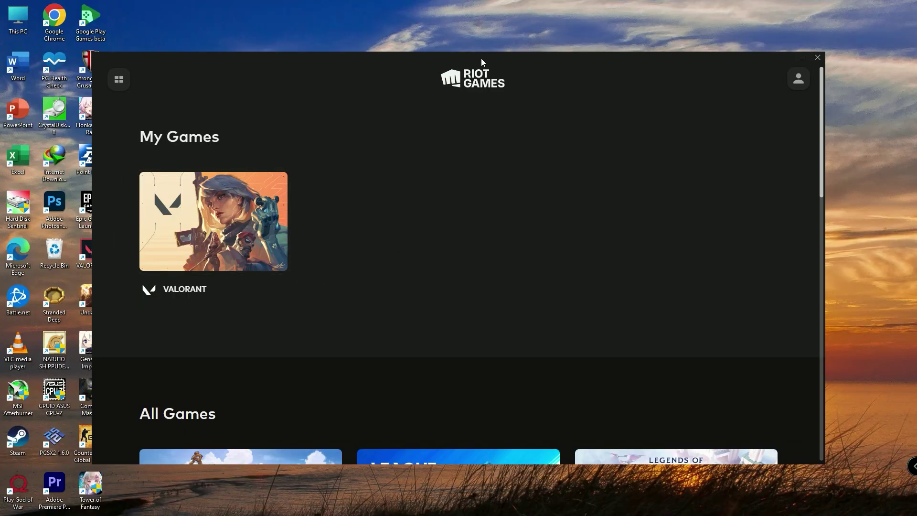
Reposition the Riot Client window on the desktop and display the client's settings
drag(481, 61, 530, 41)
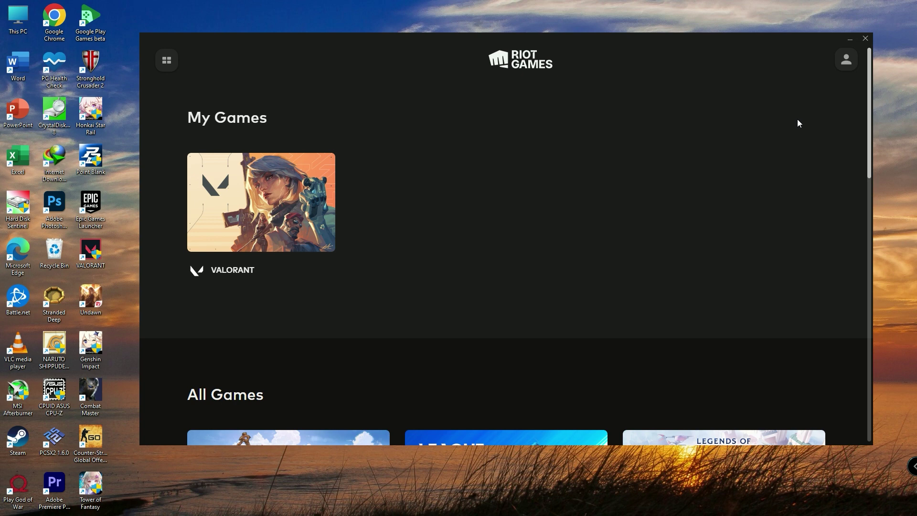
click(847, 59)
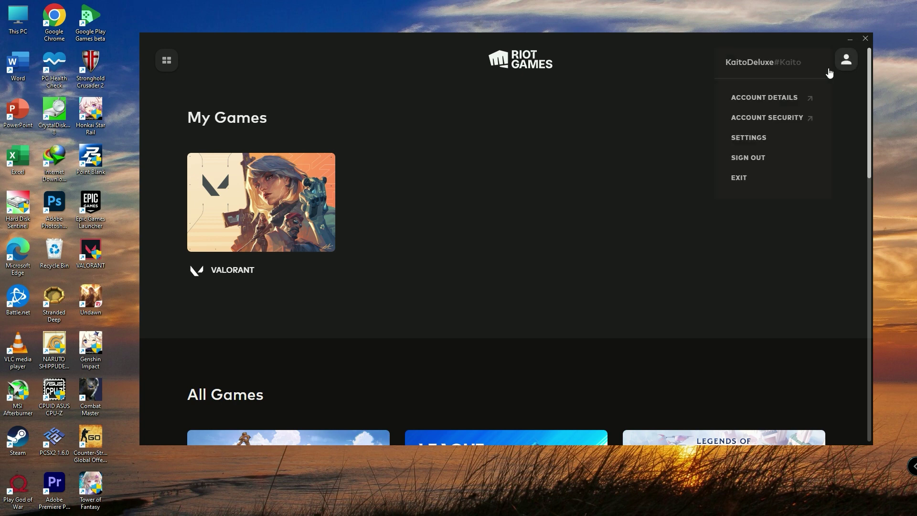
click(748, 138)
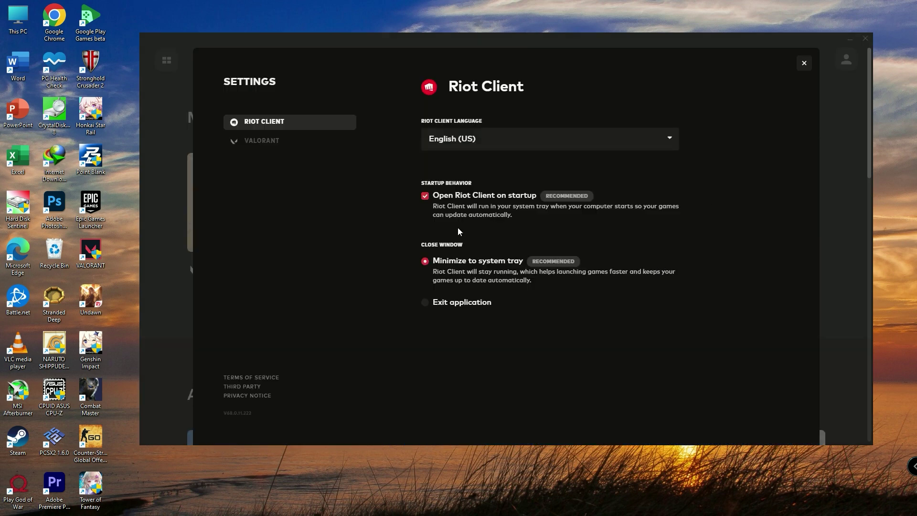
Run a repair of VALORANT from its page in the Riot Client settings, and dismiss the resulting dialog
click(264, 141)
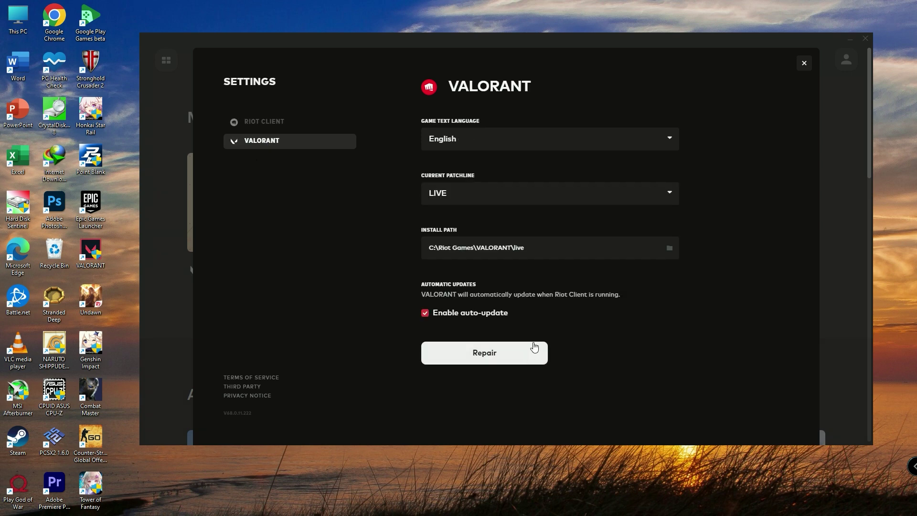
click(442, 345)
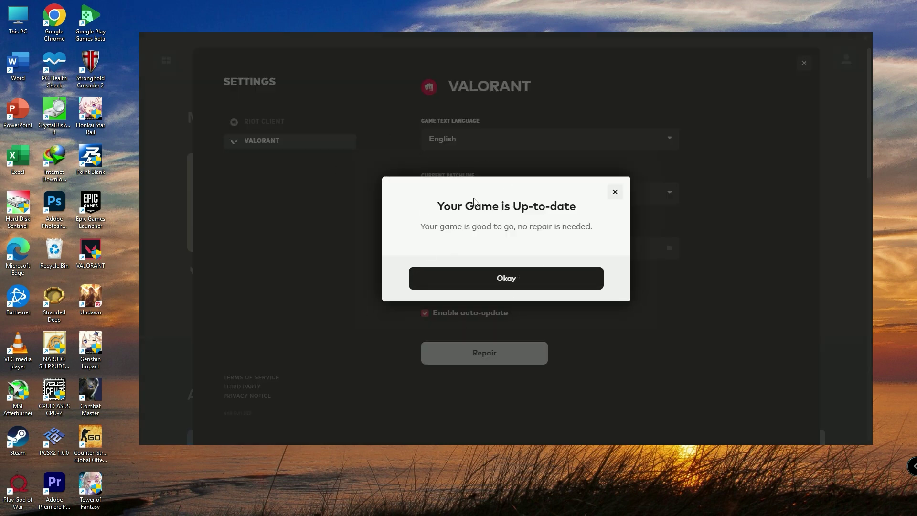
click(520, 280)
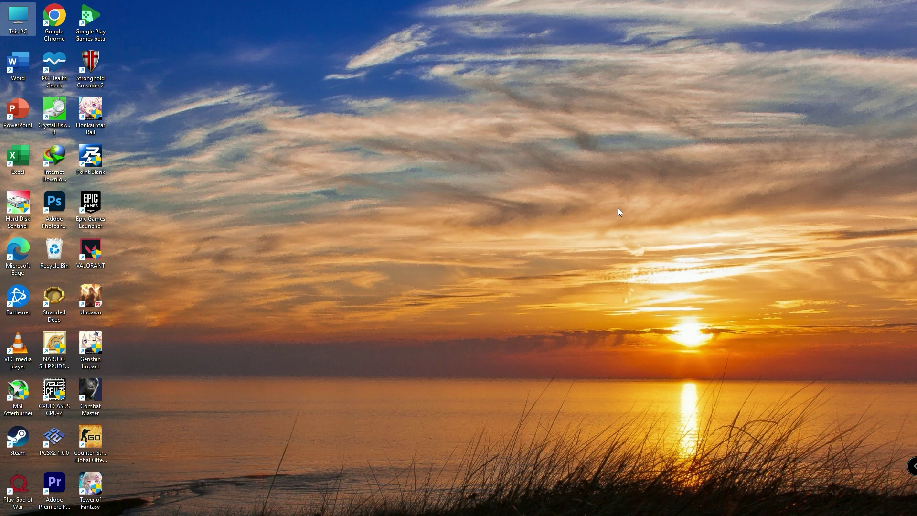
Open the Windows temporary files folder by running %temp%
key(super+r)
key(BackSpace)
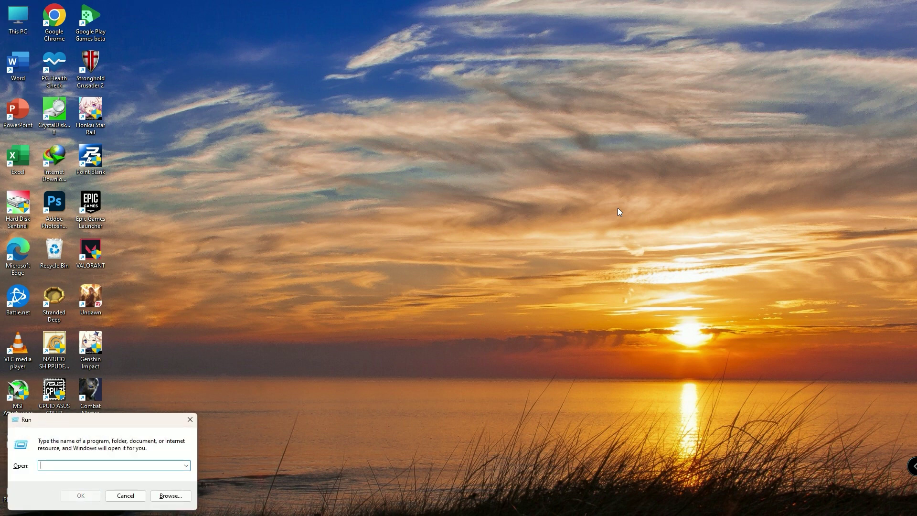
text(%)
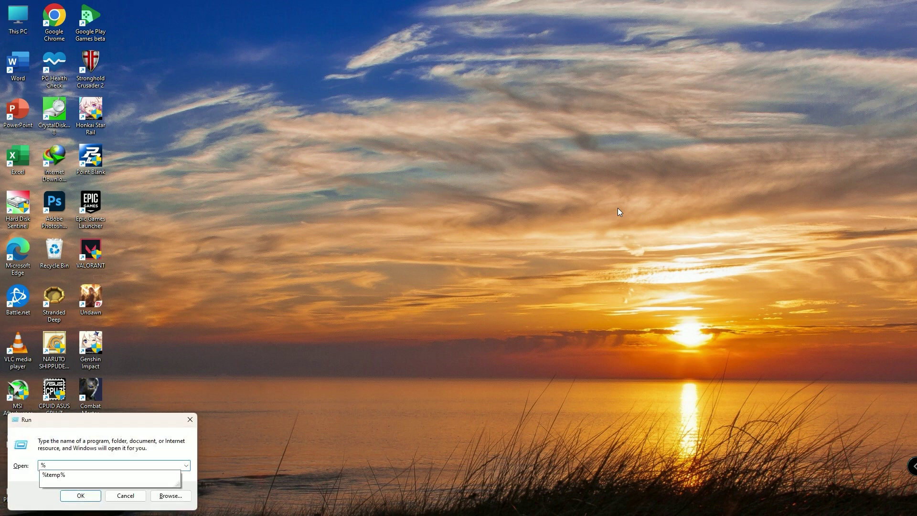
click(53, 475)
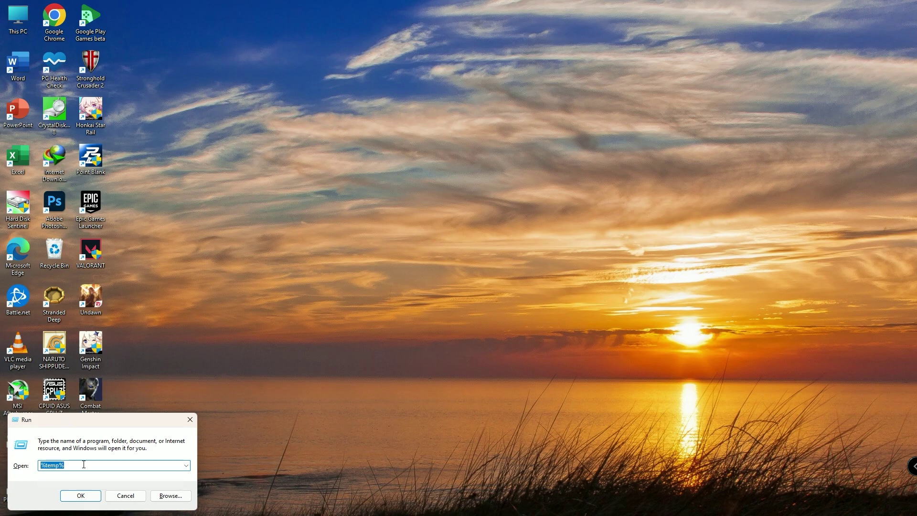
click(86, 494)
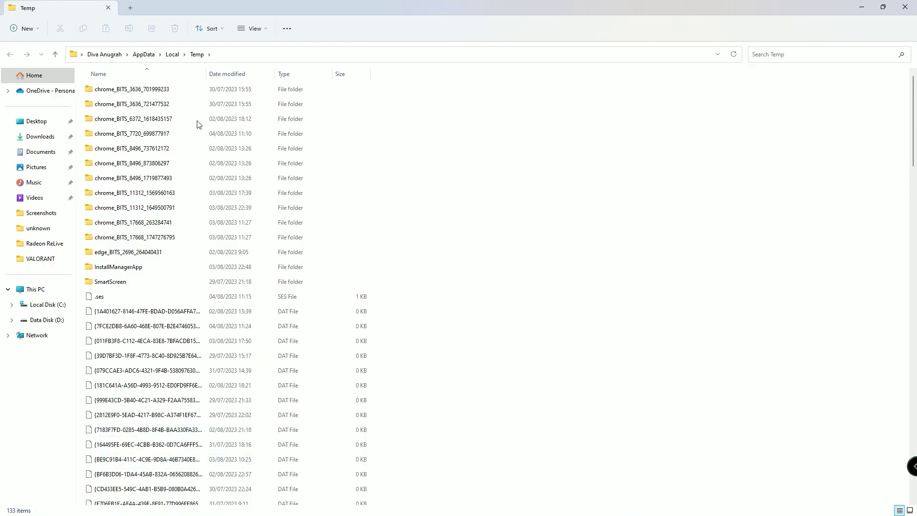
Delete all files and folders inside the Temp folder, close it, and empty the Recycle Bin
key(ctrl+a)
key(Delete)
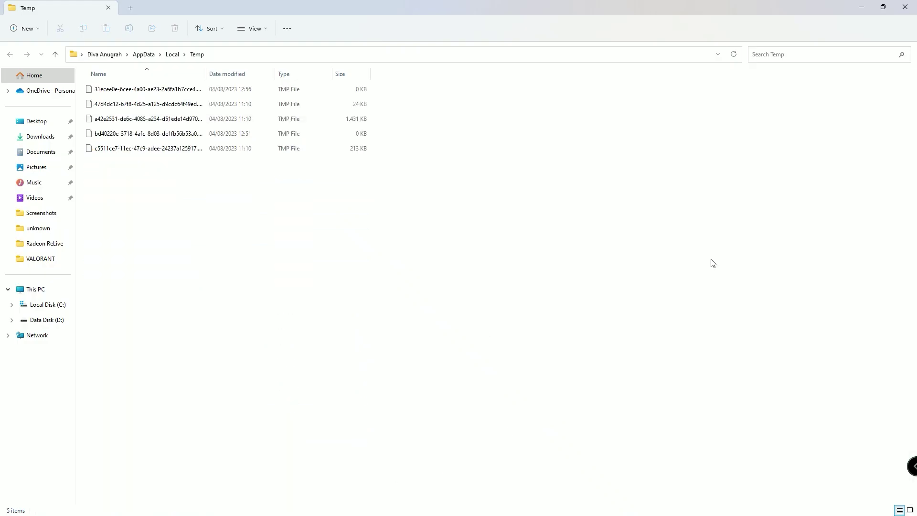
click(905, 7)
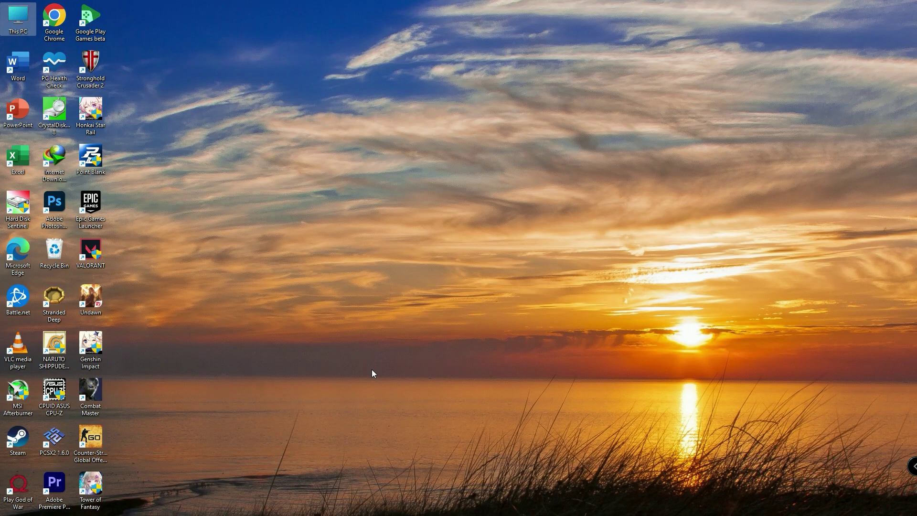
right_click(60, 247)
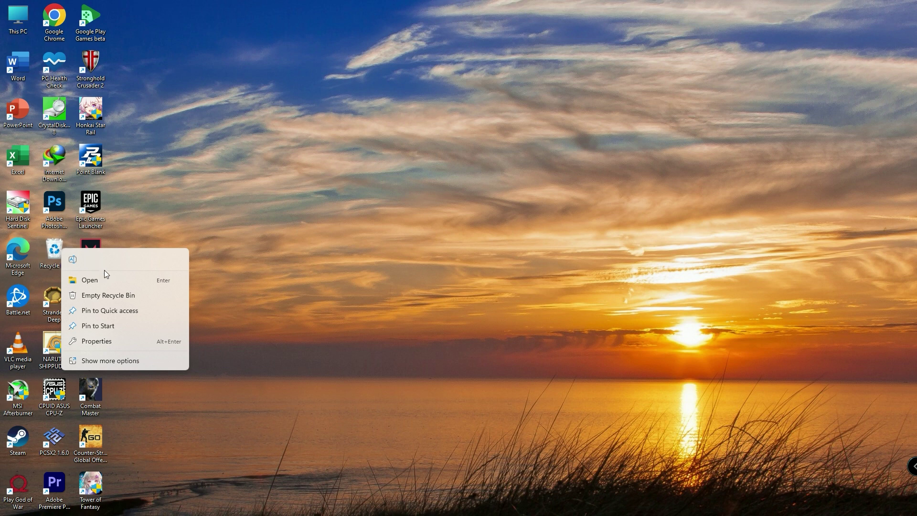
click(104, 297)
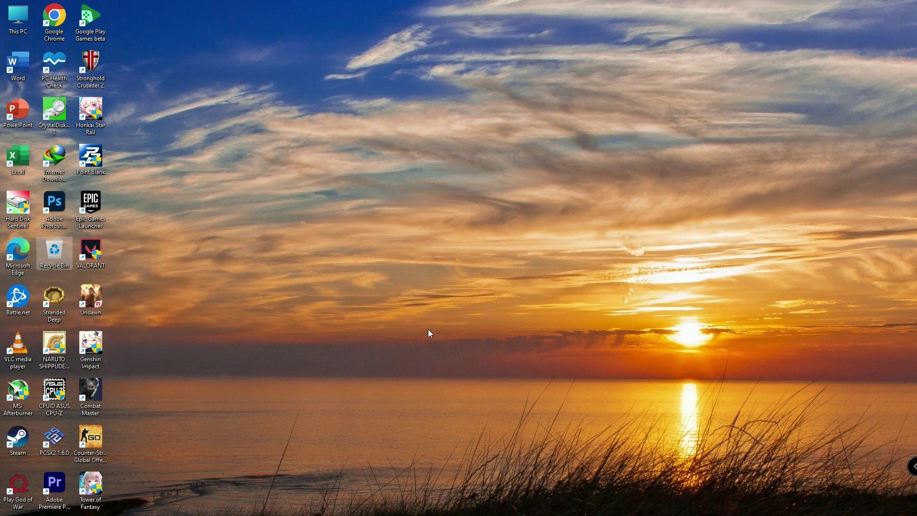
right_click(90, 252)
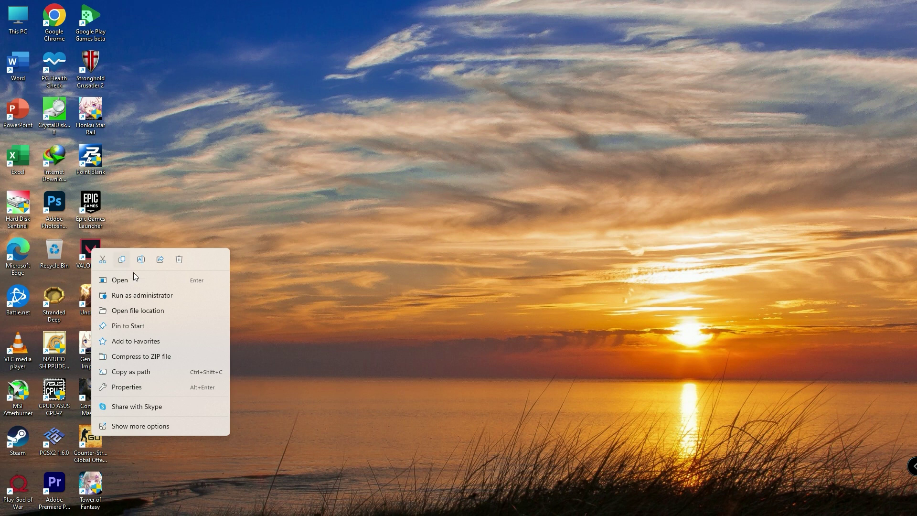
click(253, 298)
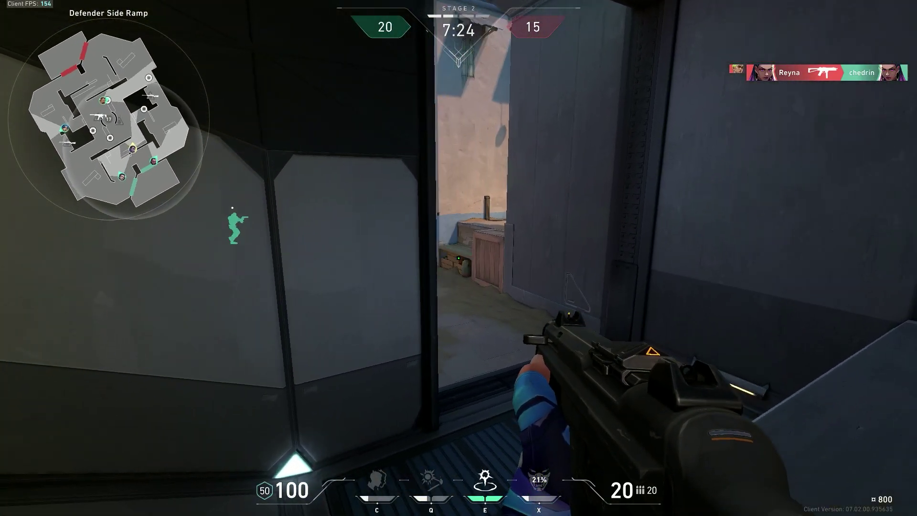
drag(458, 257, 458, 257)
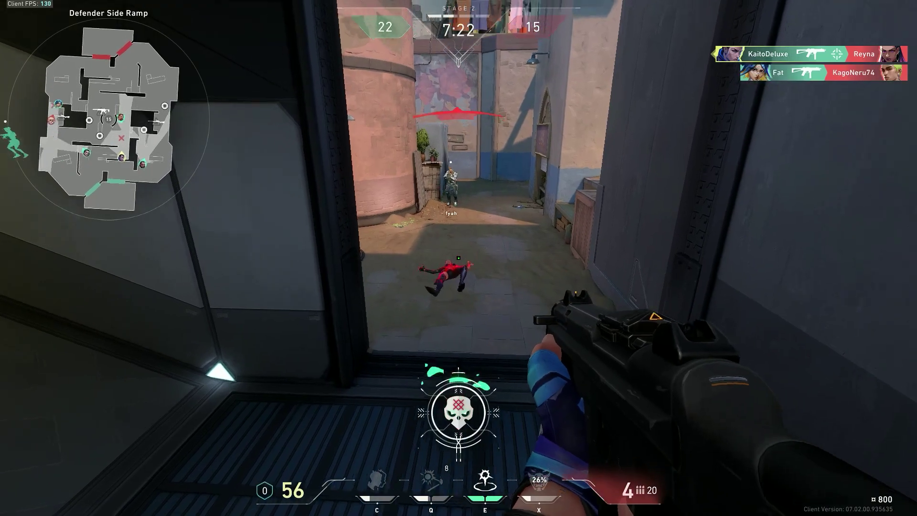
key(r)
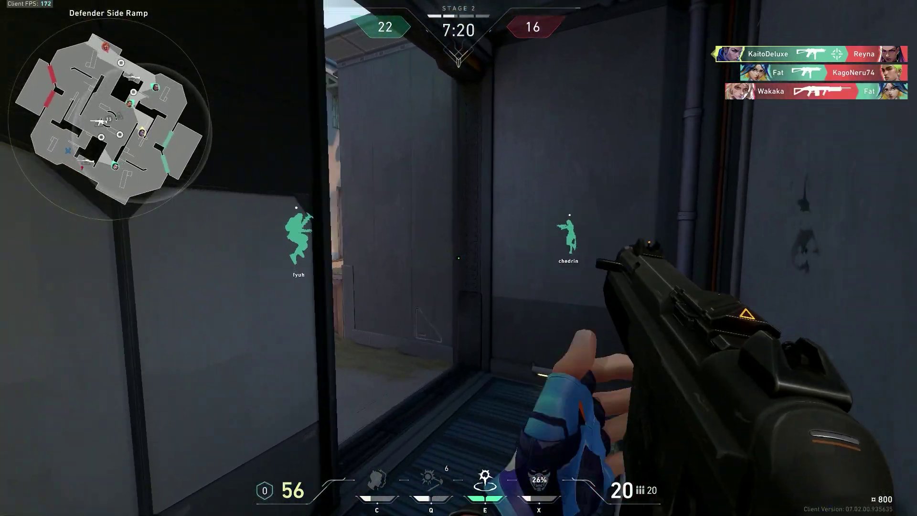
key(w)
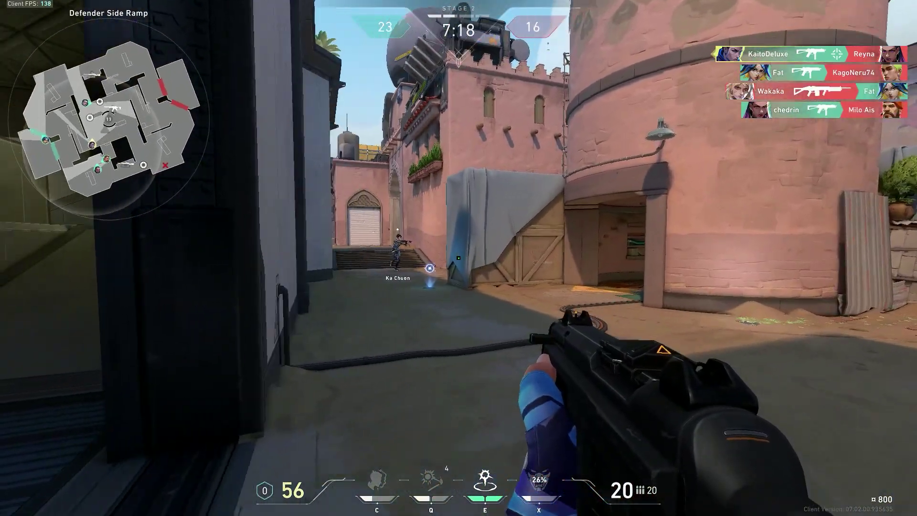
key(w)
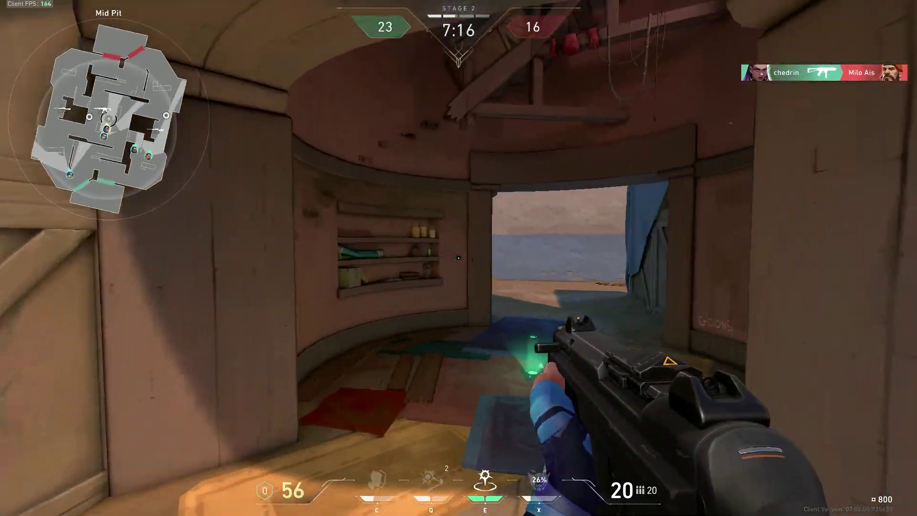
key(w)
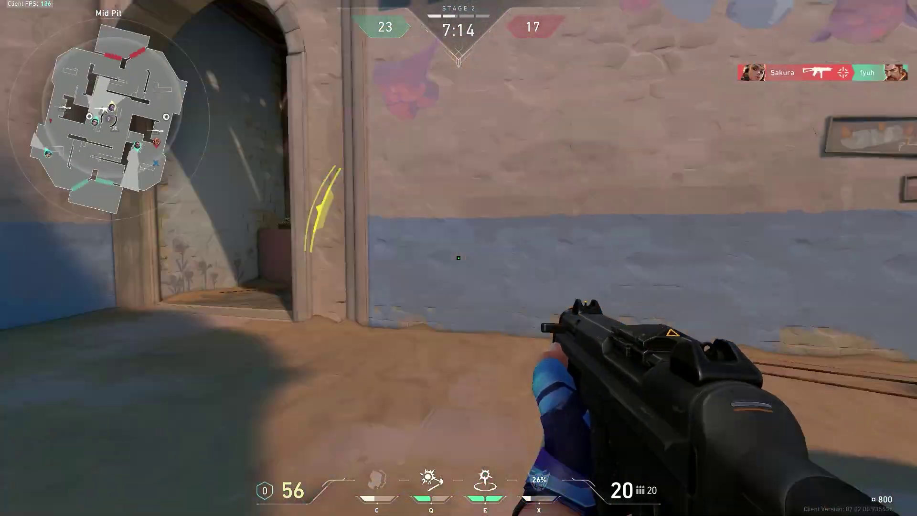
key(w)
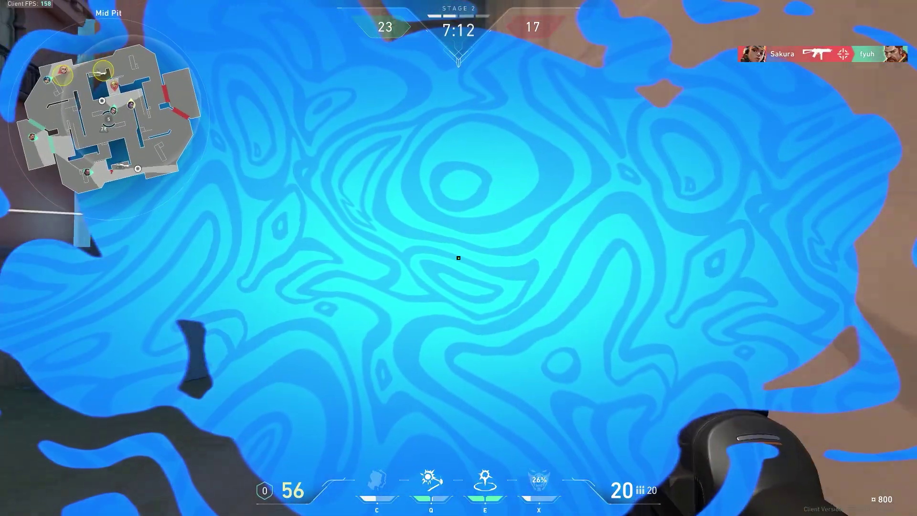
key(w)
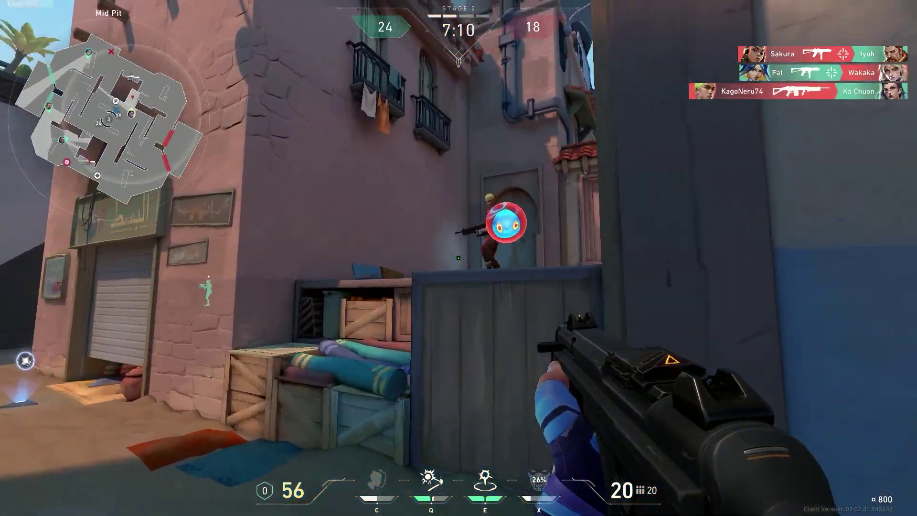
click(458, 258)
click(458, 257)
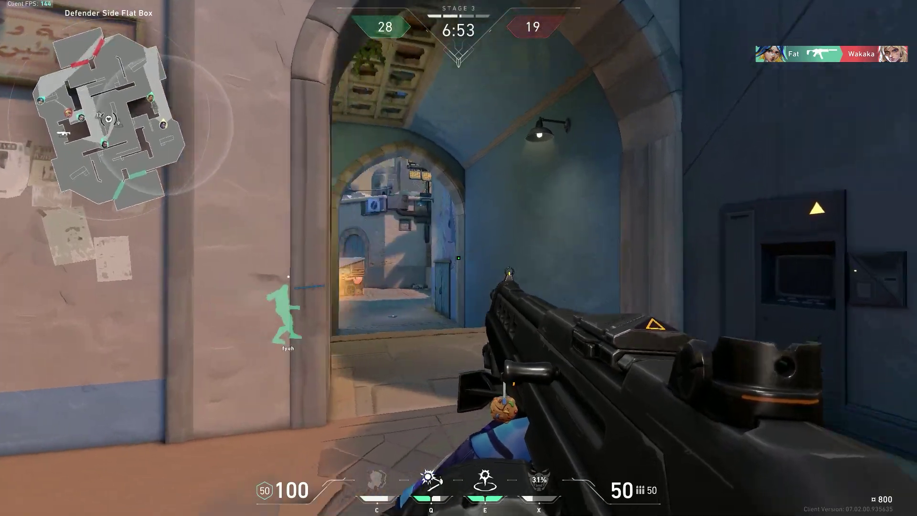
key(w)
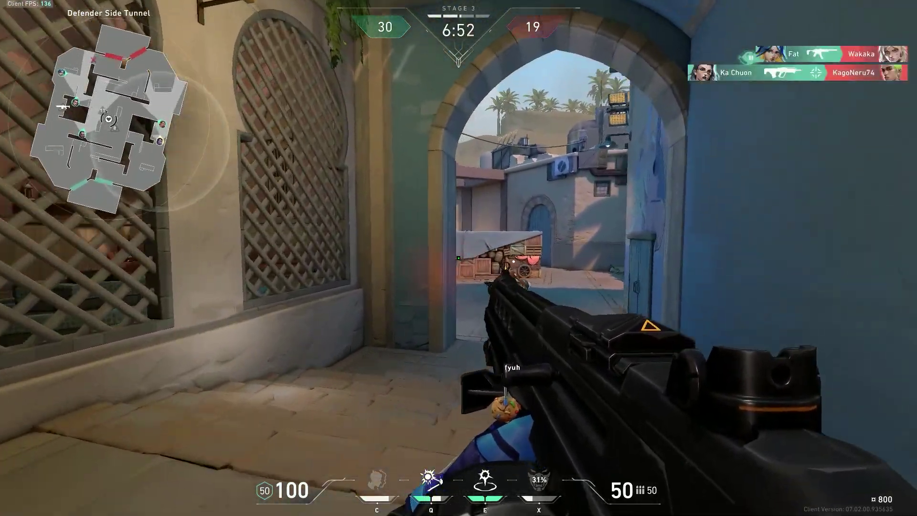
click(458, 258)
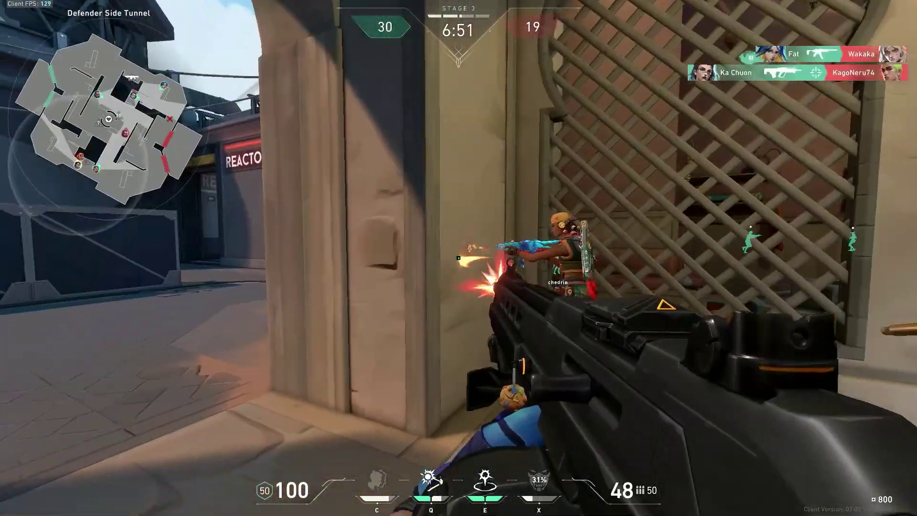
click(458, 258)
click(459, 258)
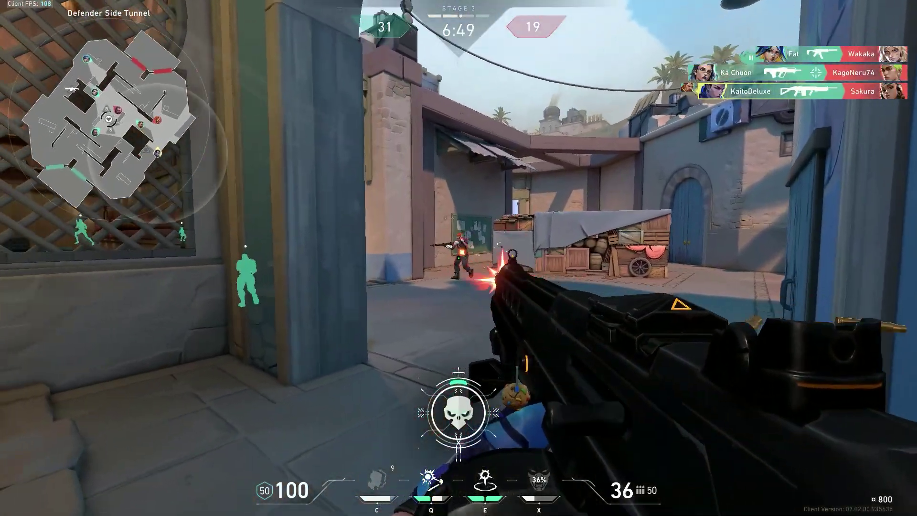
key(d)
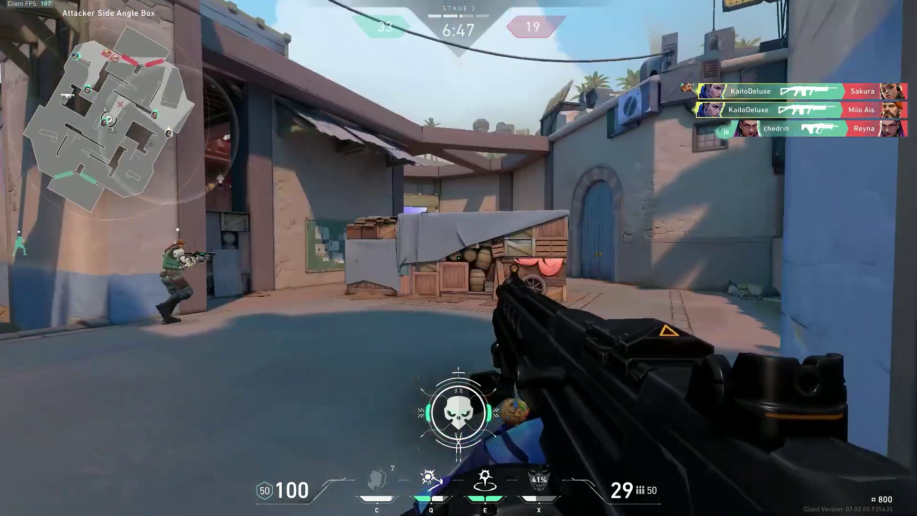
key(w)
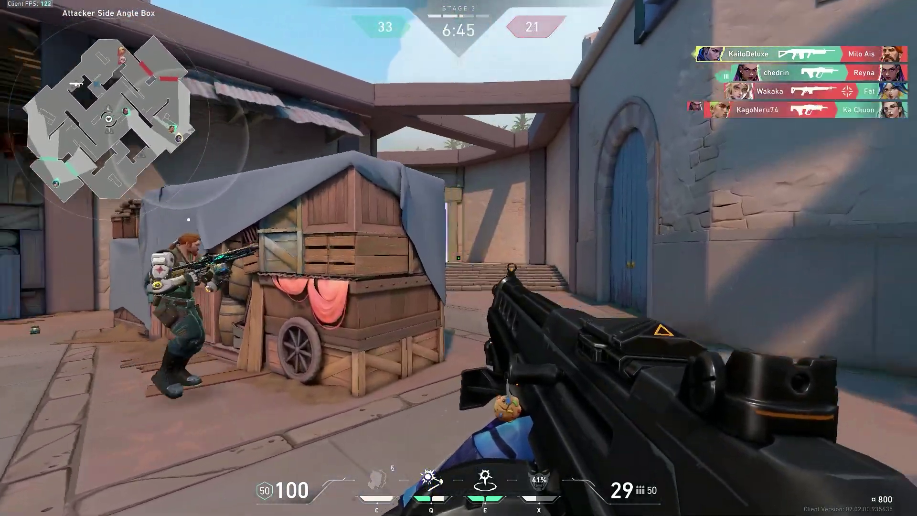
key(w)
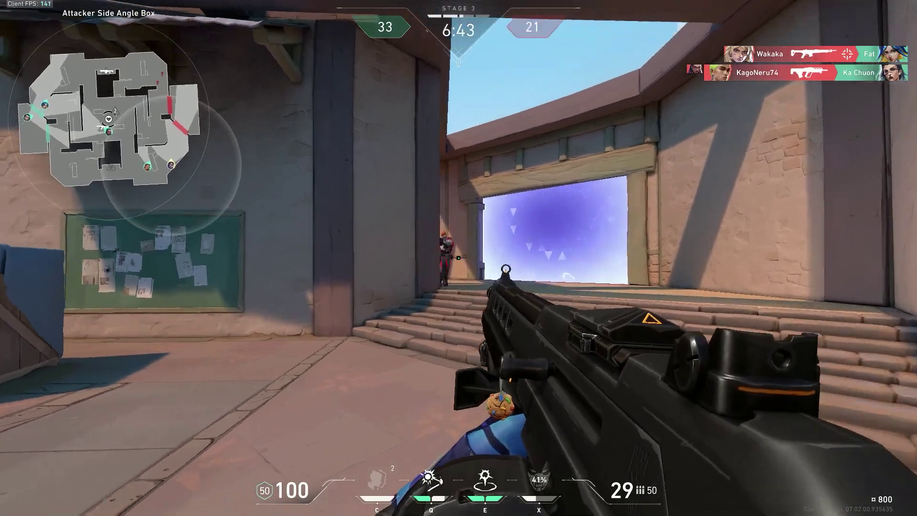
drag(458, 258, 458, 258)
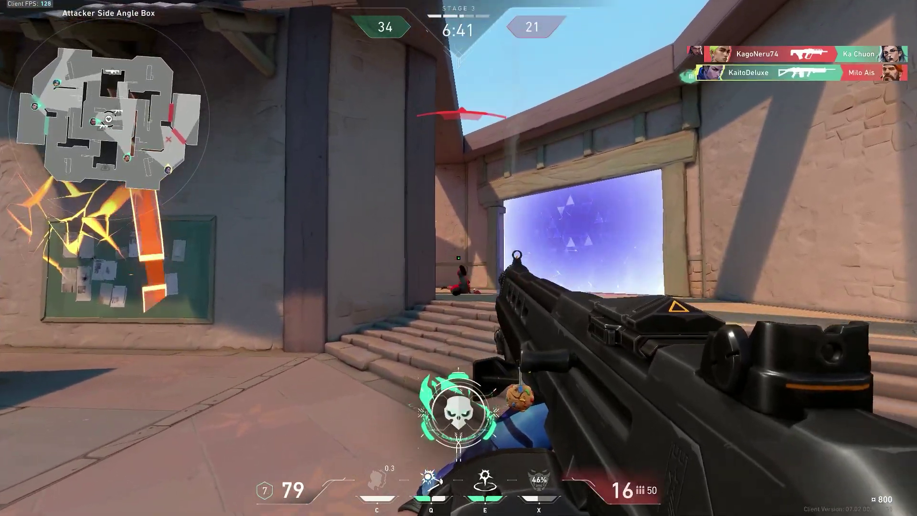
key(s)
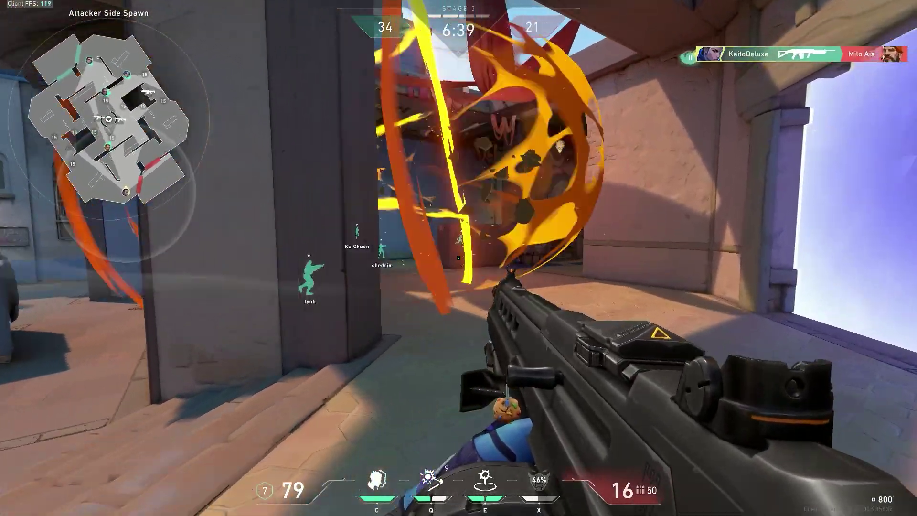
key(s)
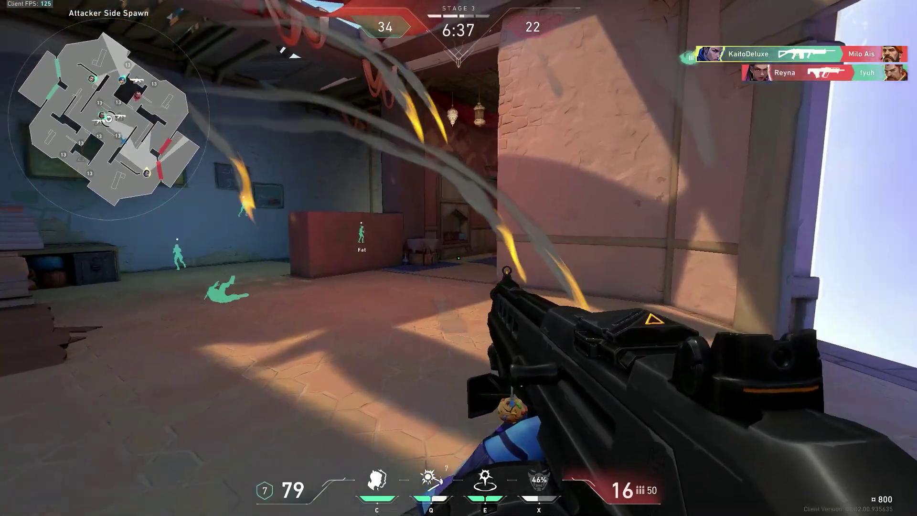
key(w)
key(w)
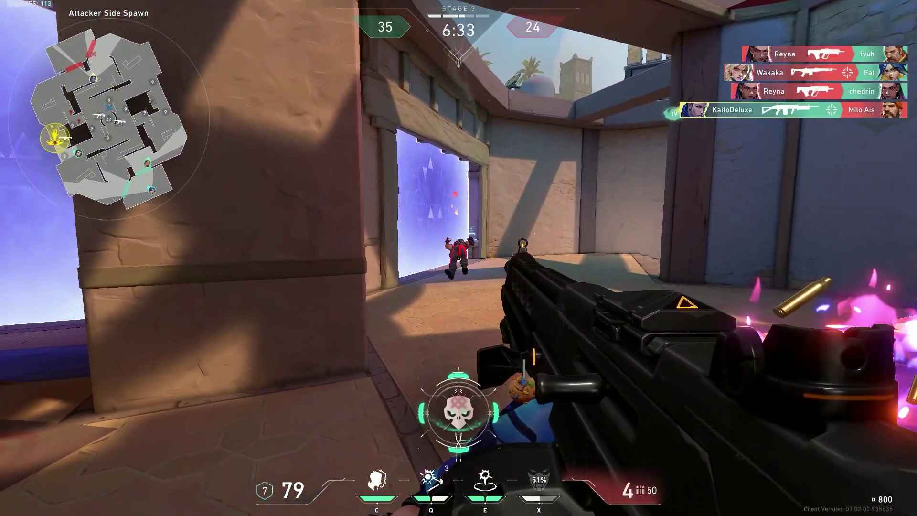
click(458, 258)
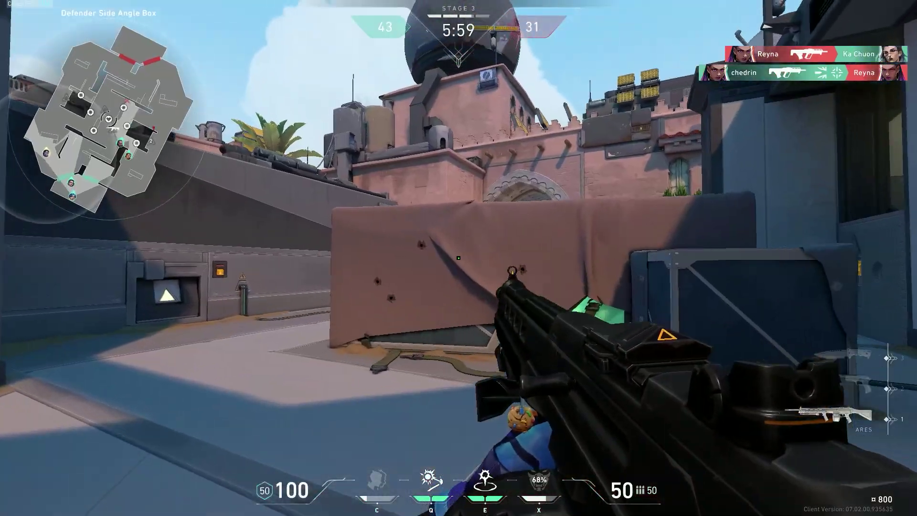
key(w)
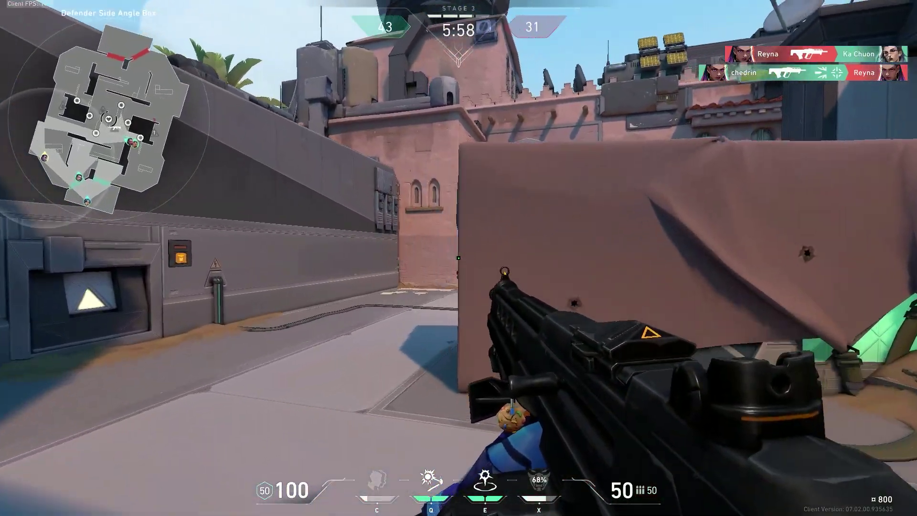
key(a)
click(459, 257)
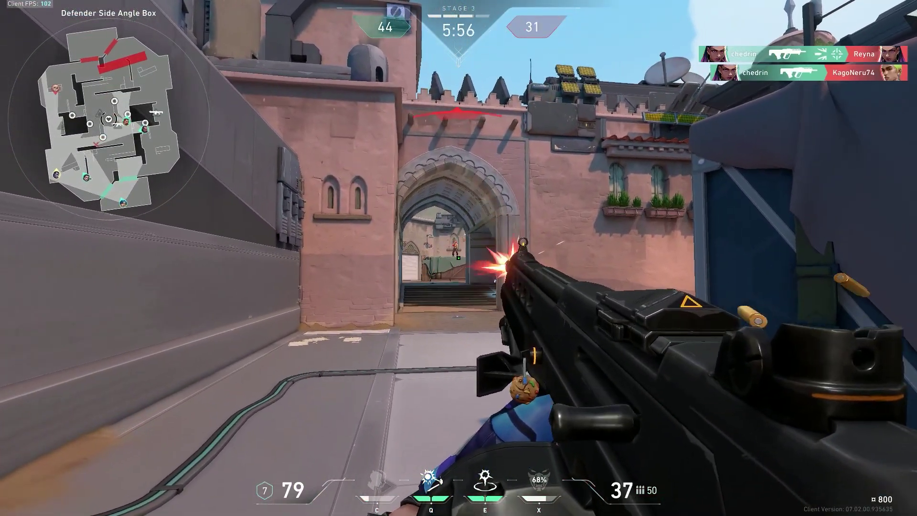
click(459, 258)
click(458, 257)
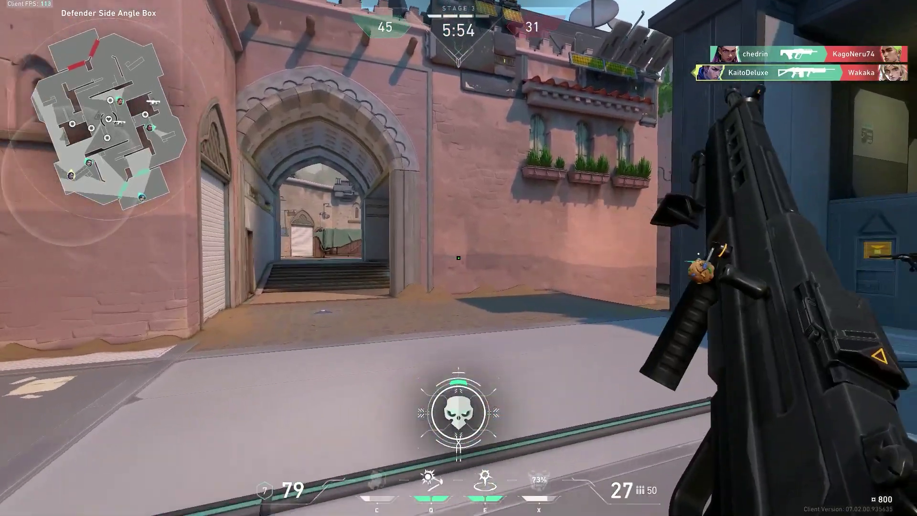
key(e)
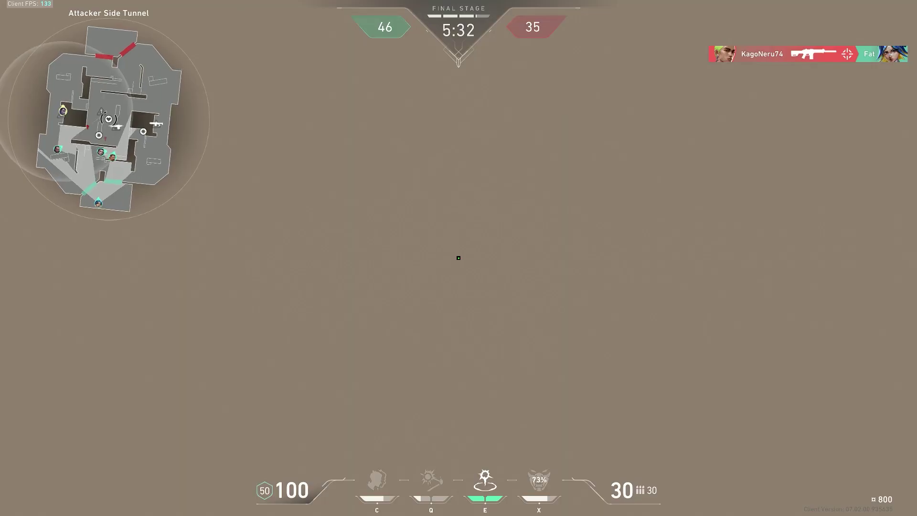
key(w)
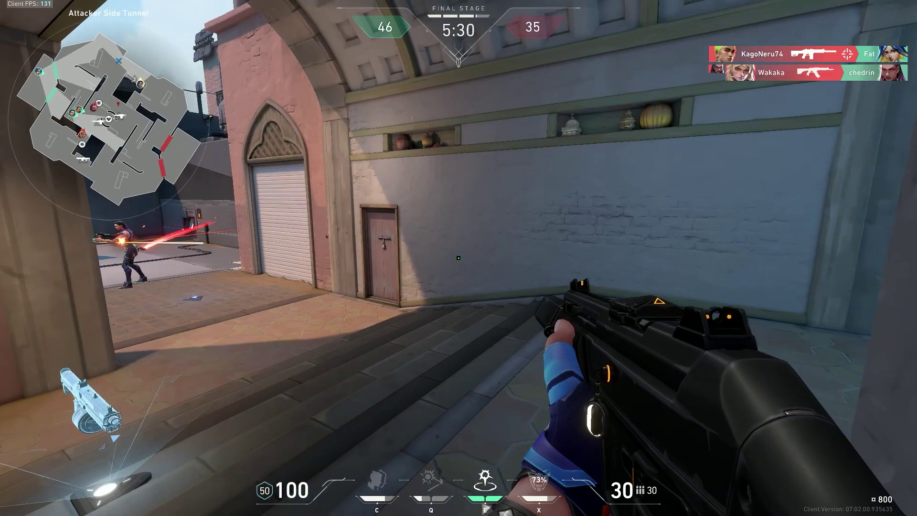
key(w)
click(458, 258)
click(458, 258)
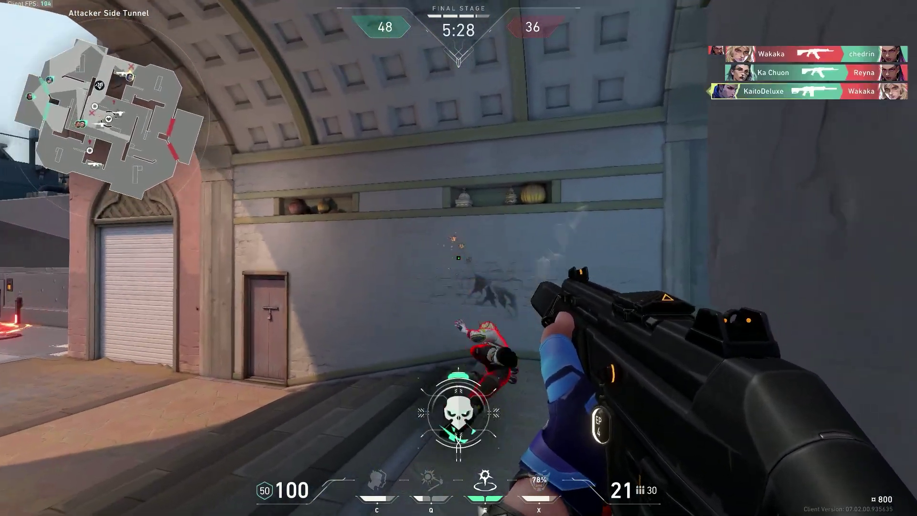
key(w)
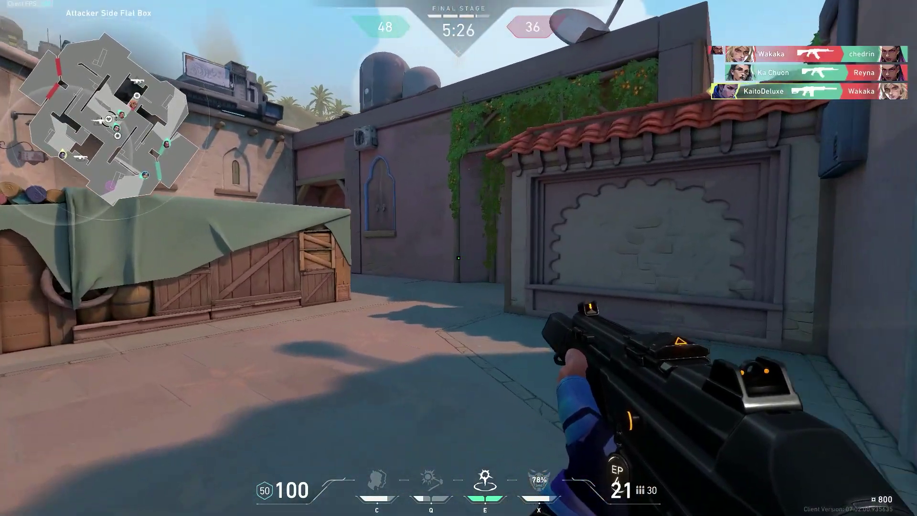
key(w)
key(w)
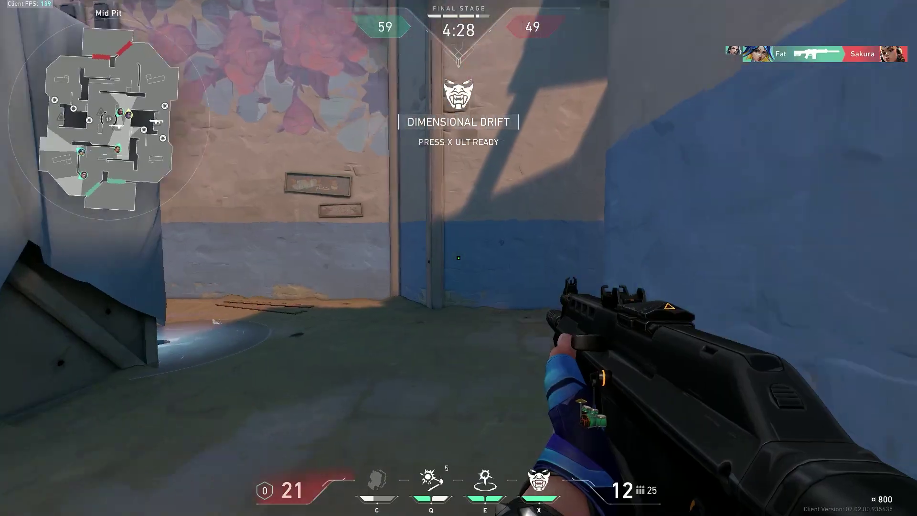
key(x)
key(w)
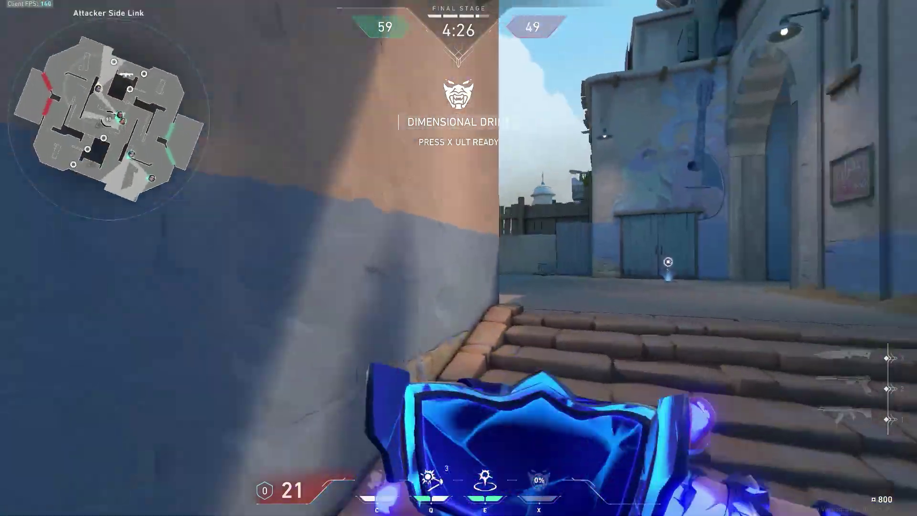
key(w)
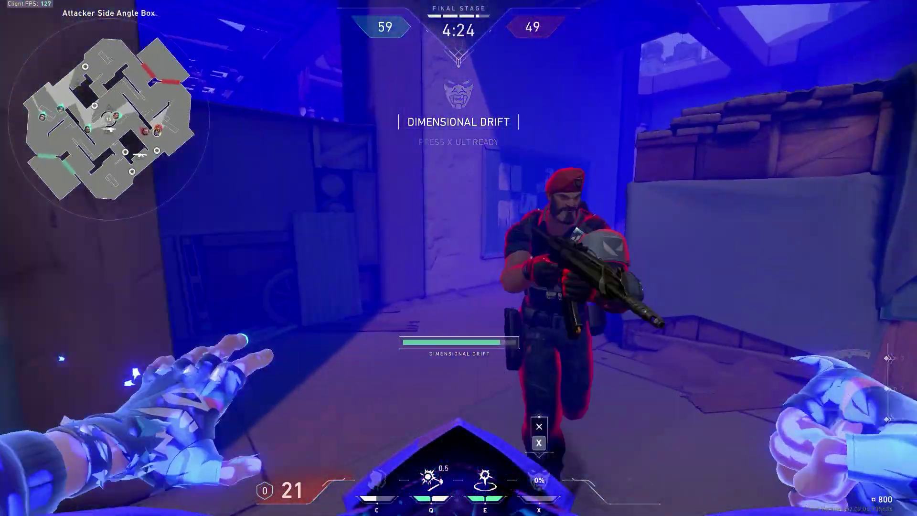
key(w)
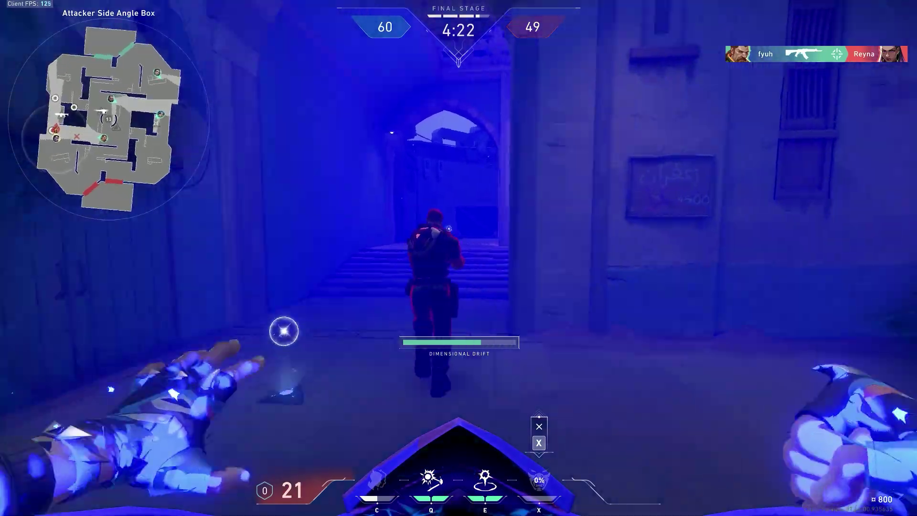
key(w)
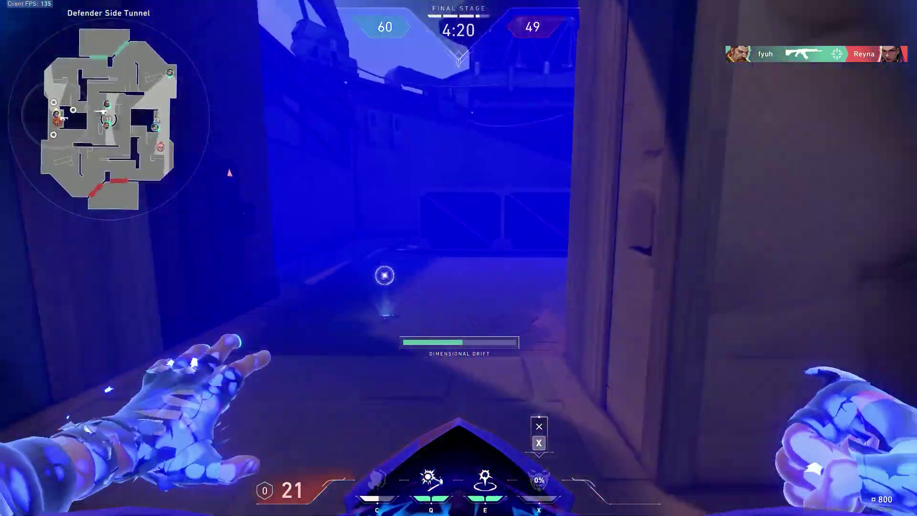